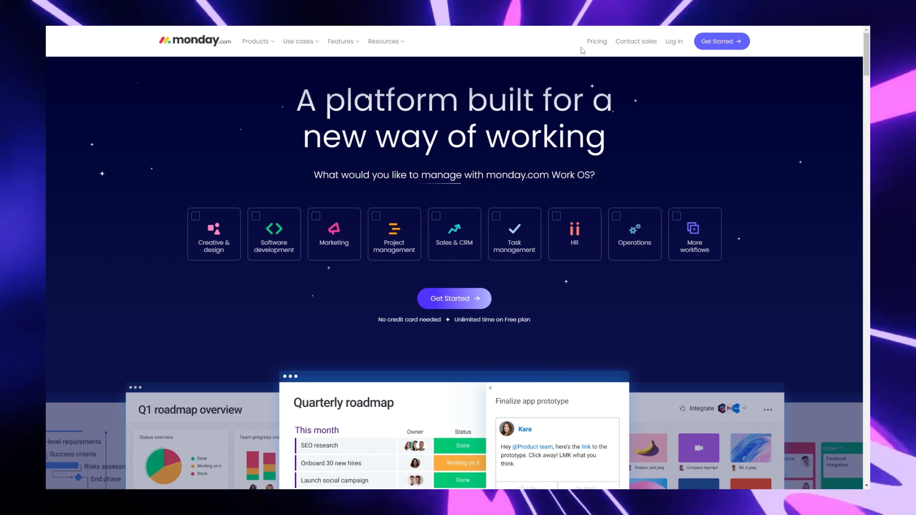
# Step: Review the monday.com pricing plans and what each plan includes
pyautogui.click(595, 43)
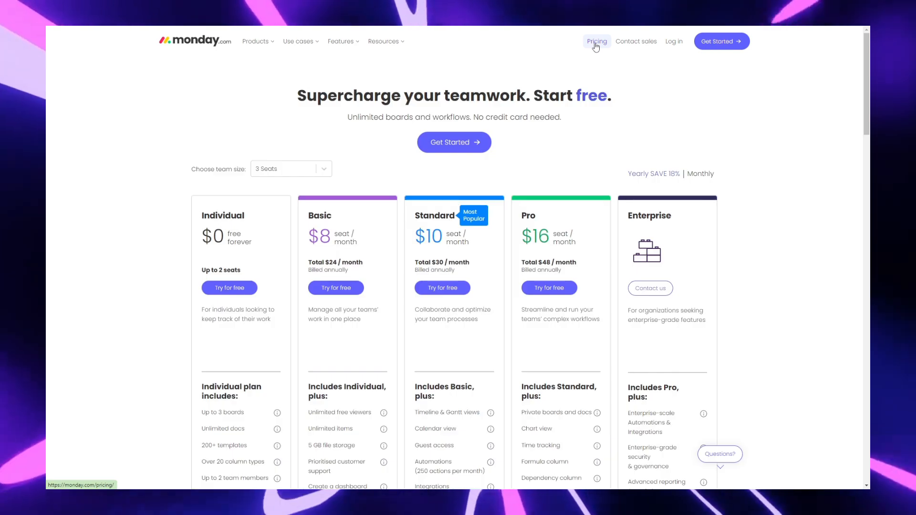
pyautogui.scroll(-2, 436, 111)
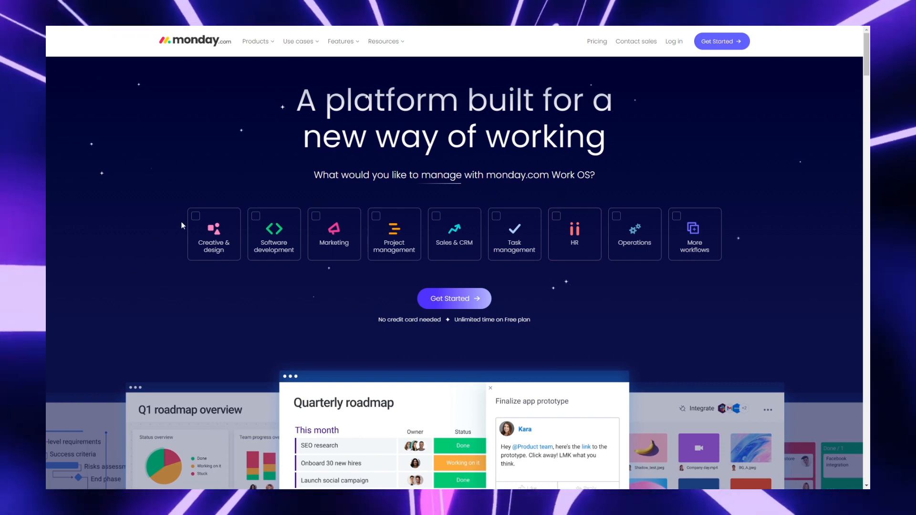
# Step: Start signing up with Creative & design, Marketing, Project management, Task management, Operations and More workflows selected as areas to manage
pyautogui.click(195, 220)
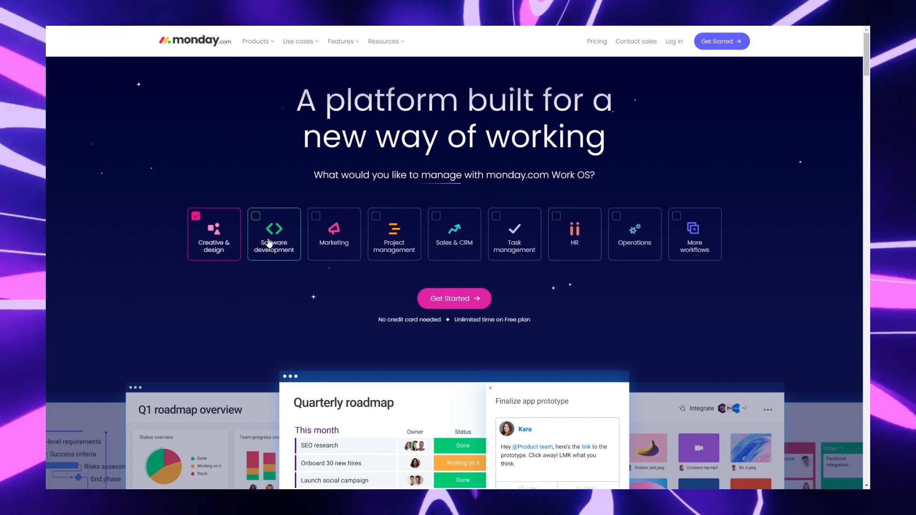
pyautogui.click(321, 218)
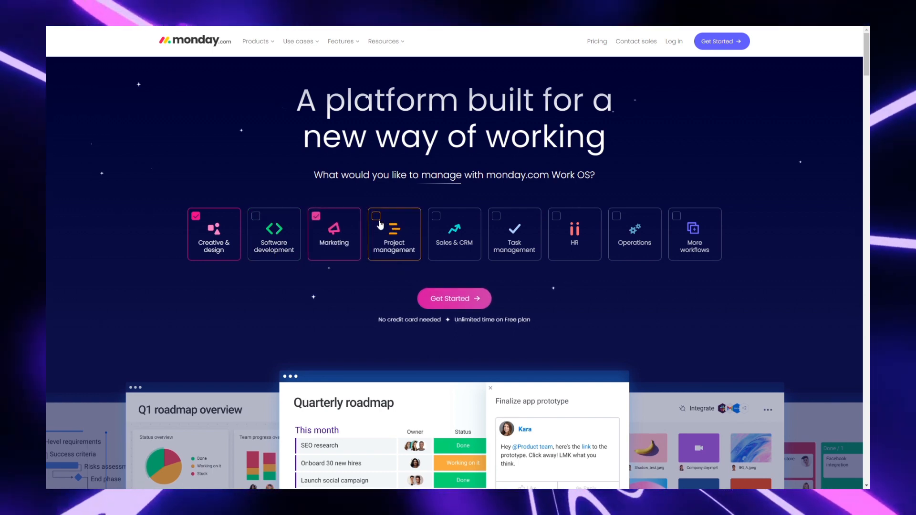
pyautogui.click(380, 224)
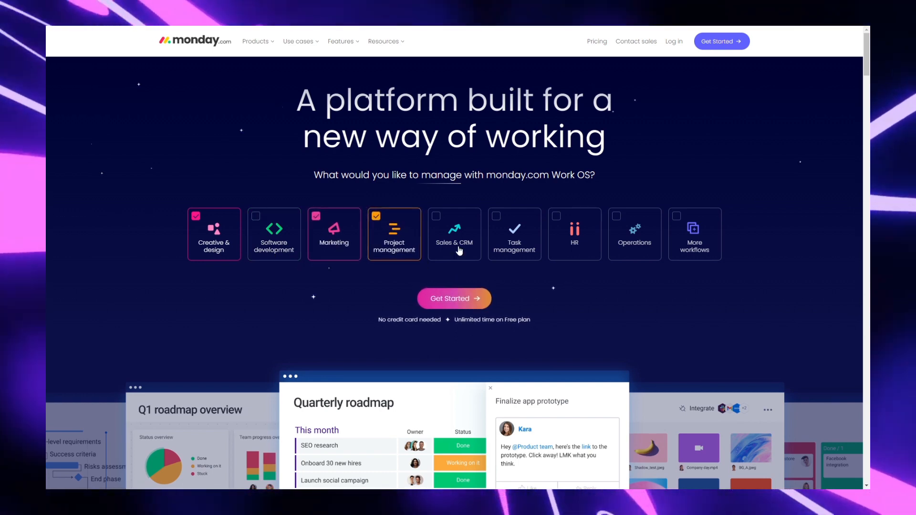
pyautogui.click(499, 223)
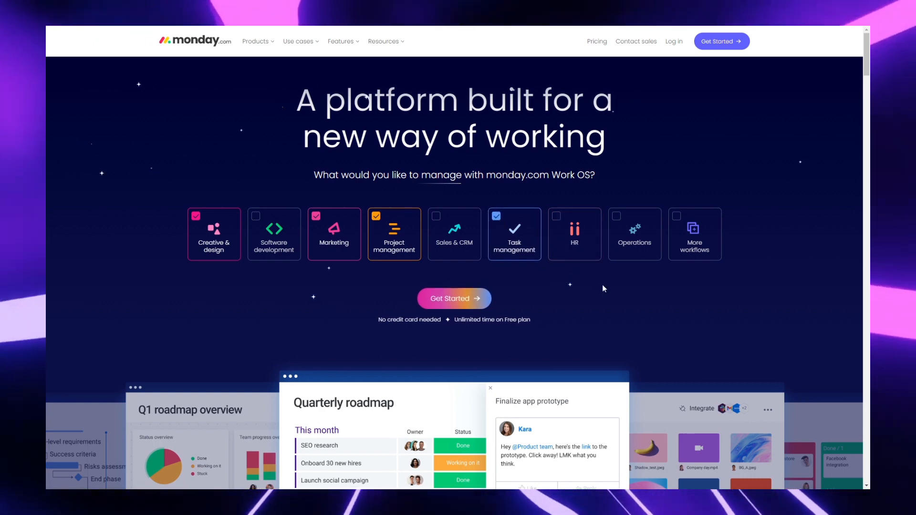
pyautogui.click(615, 222)
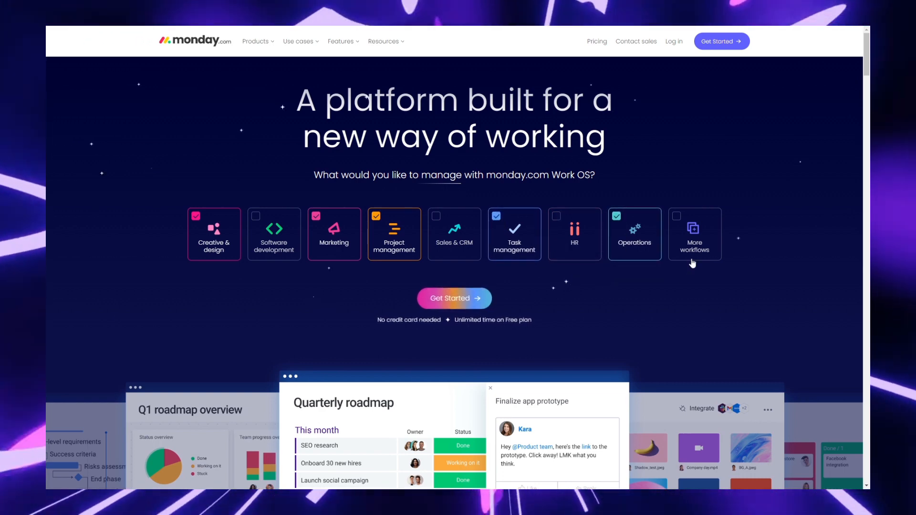
pyautogui.click(682, 223)
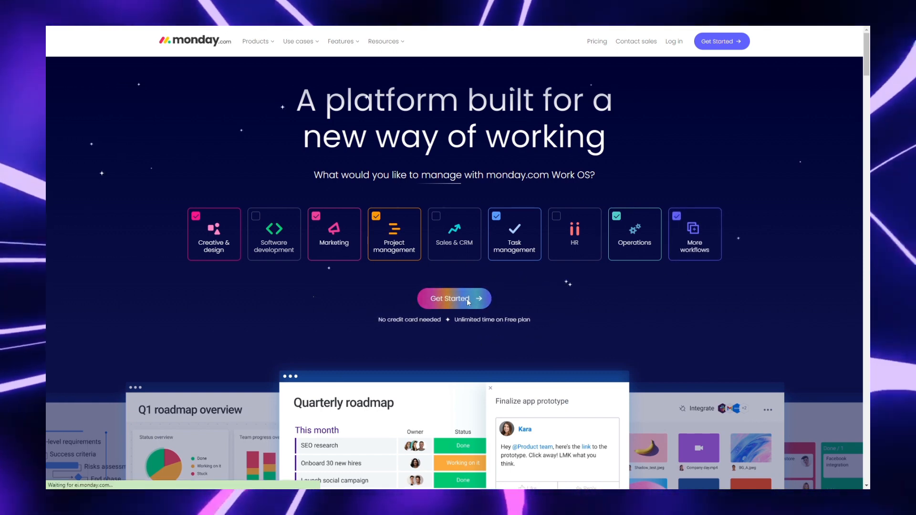
pyautogui.click(462, 299)
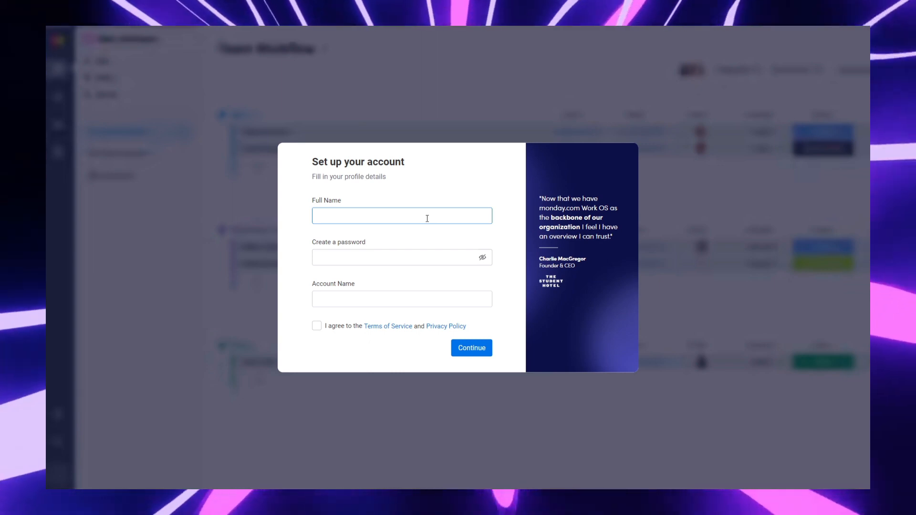
# Step: Set up the account with the full name, a password and account name "Fixify - How To", agree to the terms and continue
pyautogui.write('J')
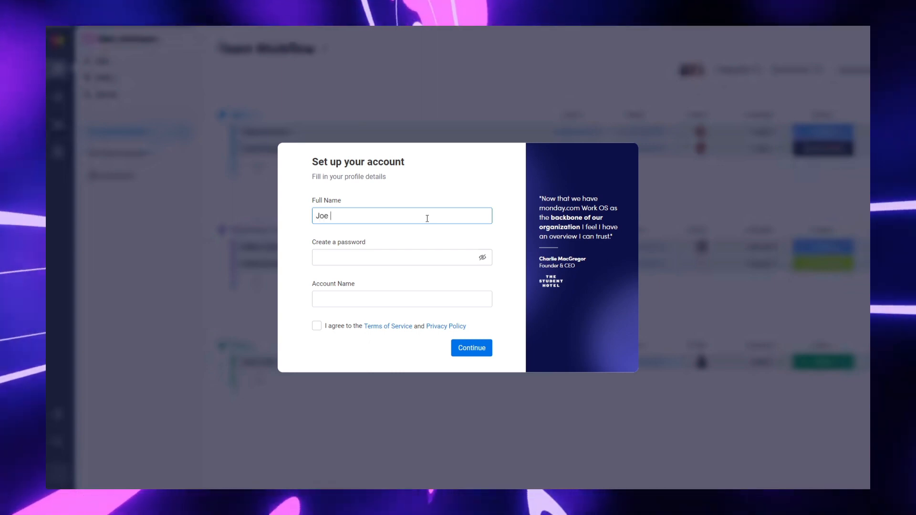
pyautogui.write('oe')
pyautogui.press('BackSpace')
pyautogui.write('hn Do')
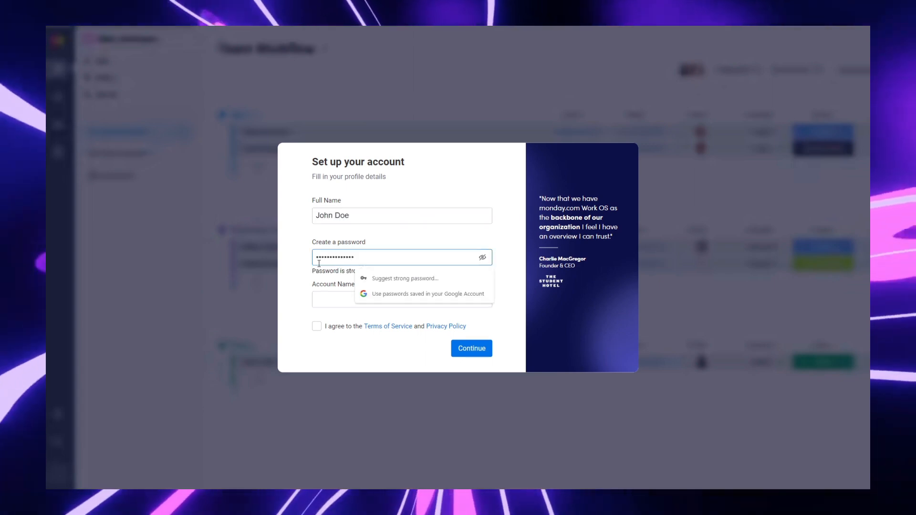
pyautogui.click(346, 300)
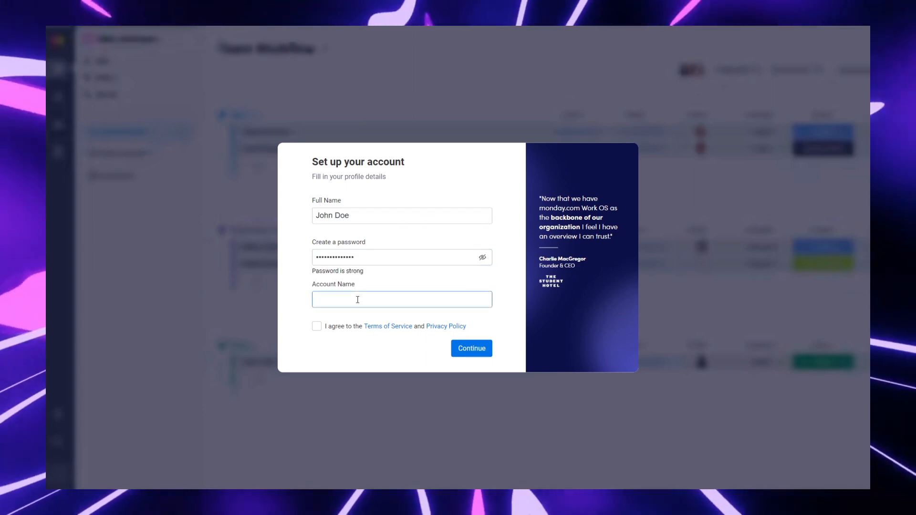
pyautogui.write('Fixify - How To')
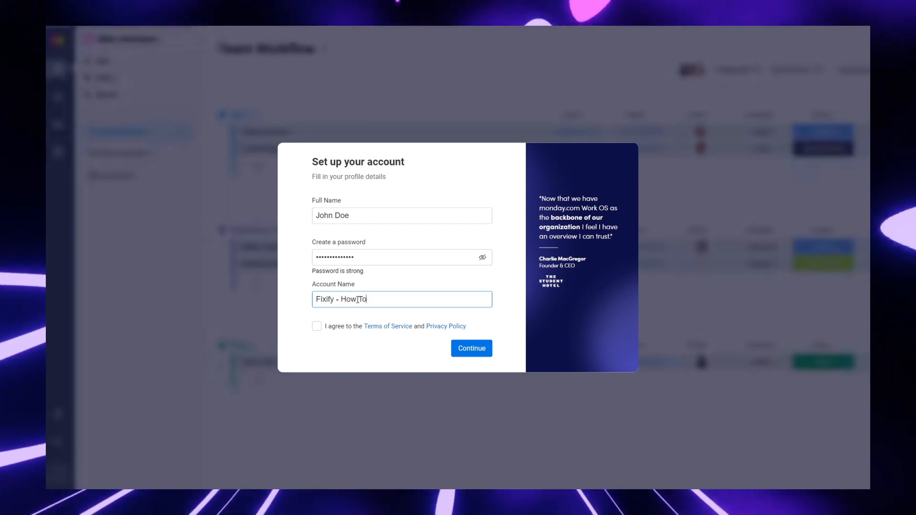
pyautogui.click(317, 326)
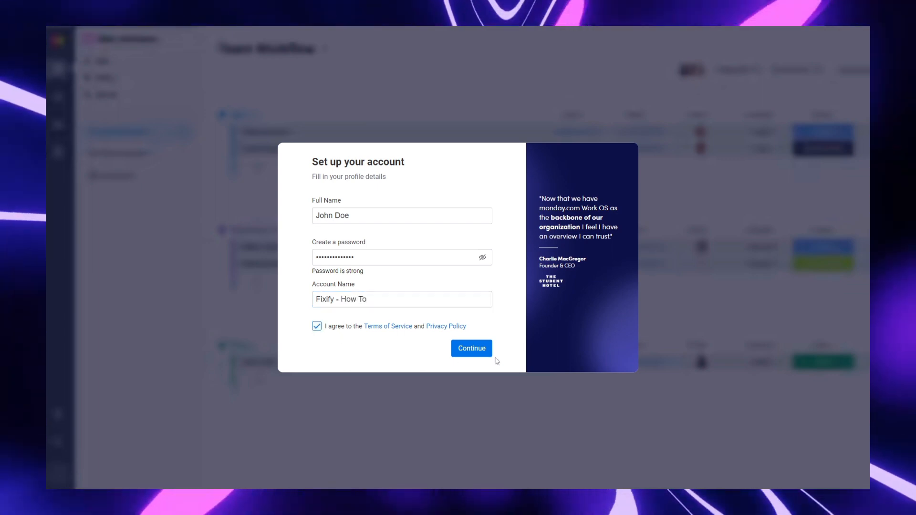
pyautogui.click(470, 351)
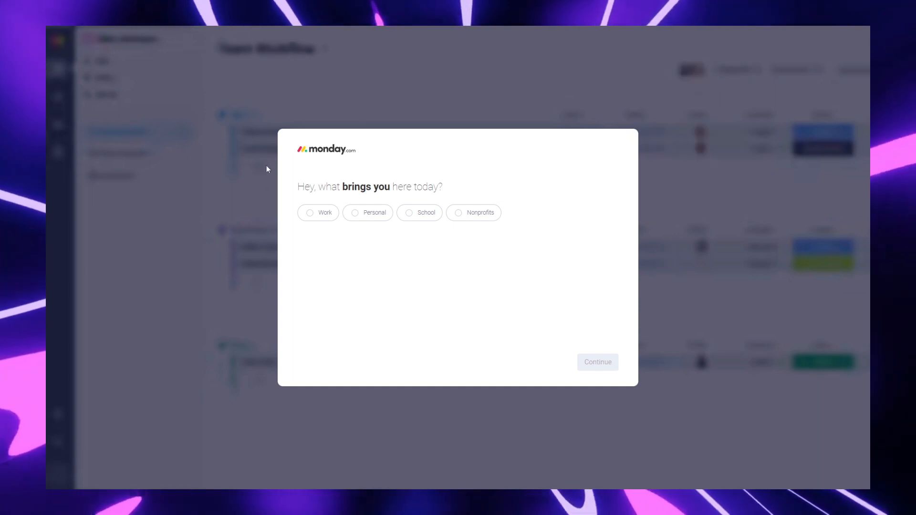
# Step: Answer the onboarding questions with Work as the purpose and Team Member as the current role, and continue
pyautogui.click(309, 219)
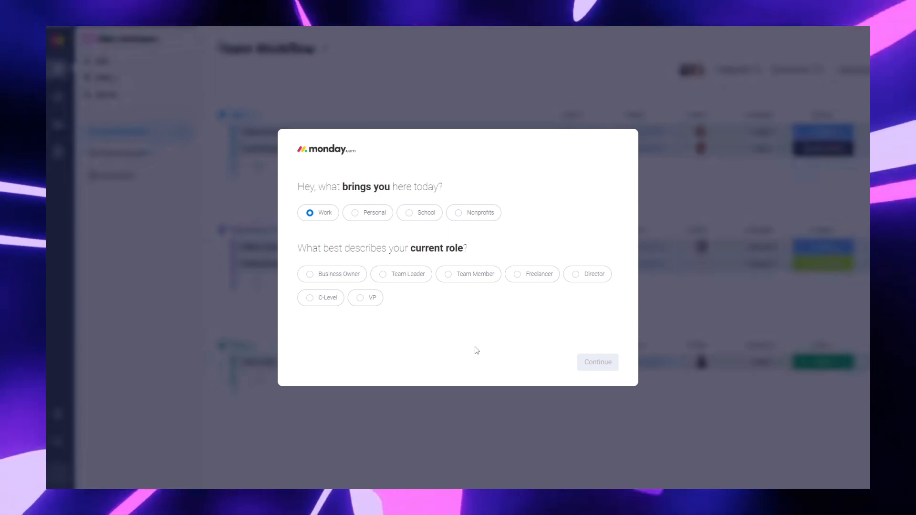
pyautogui.click(458, 277)
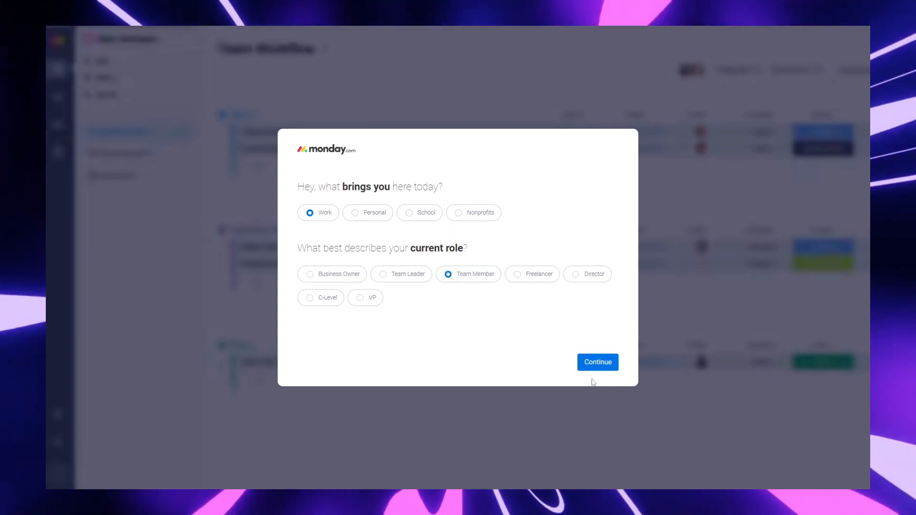
pyautogui.click(595, 362)
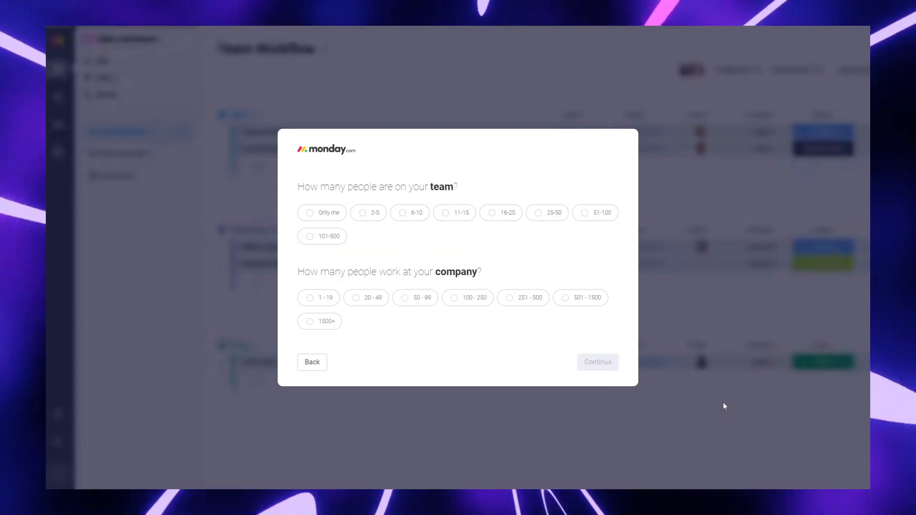
# Step: Set the team size to 2-5 people and the company size to 1 - 19, and continue
pyautogui.click(359, 213)
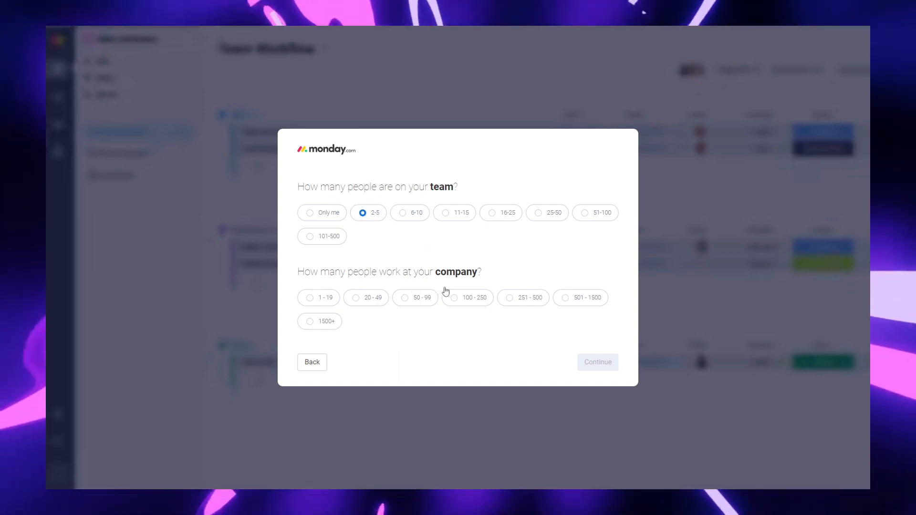
pyautogui.click(319, 308)
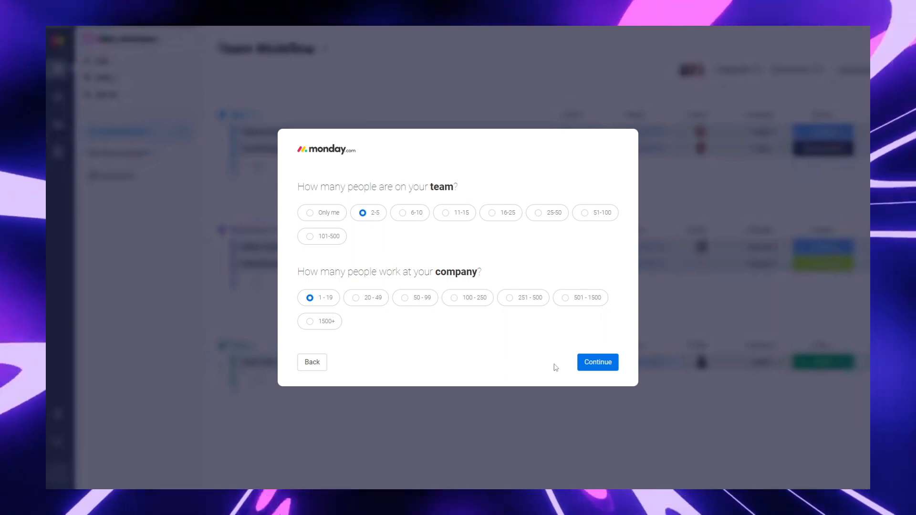
pyautogui.click(590, 367)
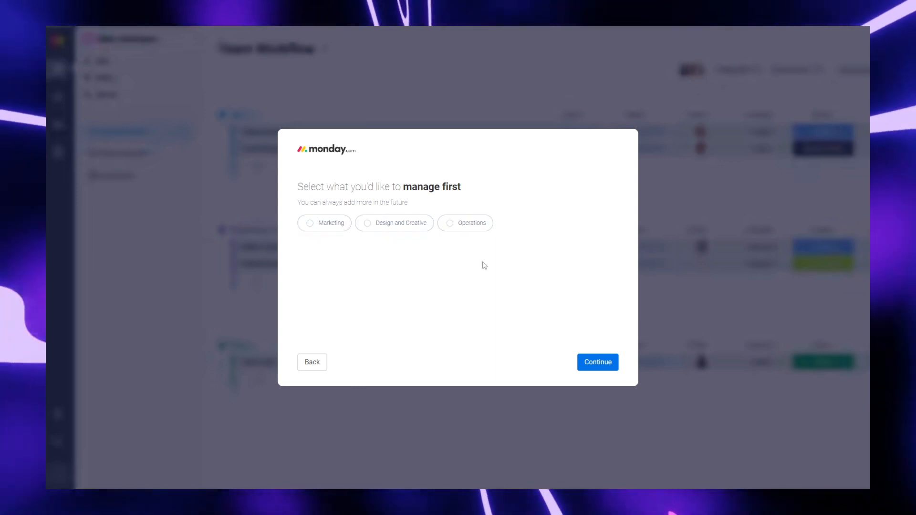
# Step: Choose Design and Creative as the first thing to manage and postpone inviting teammates
pyautogui.click(371, 225)
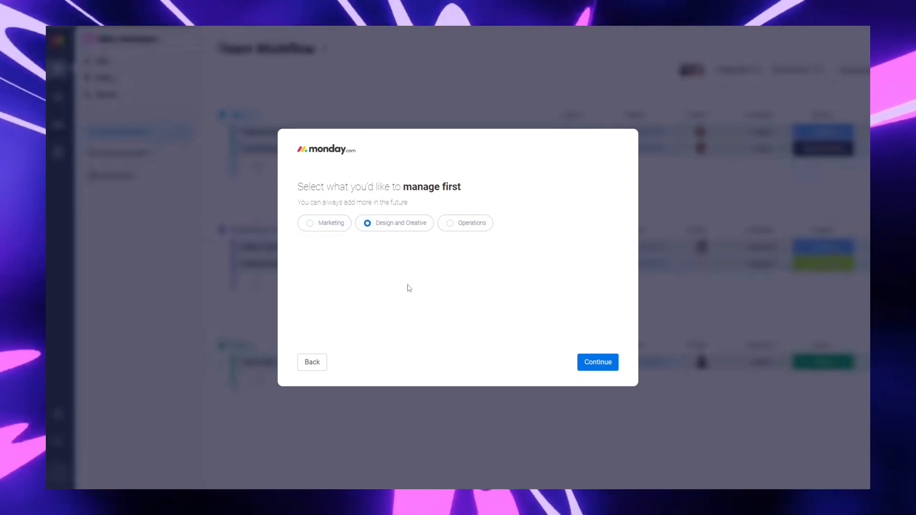
pyautogui.click(611, 362)
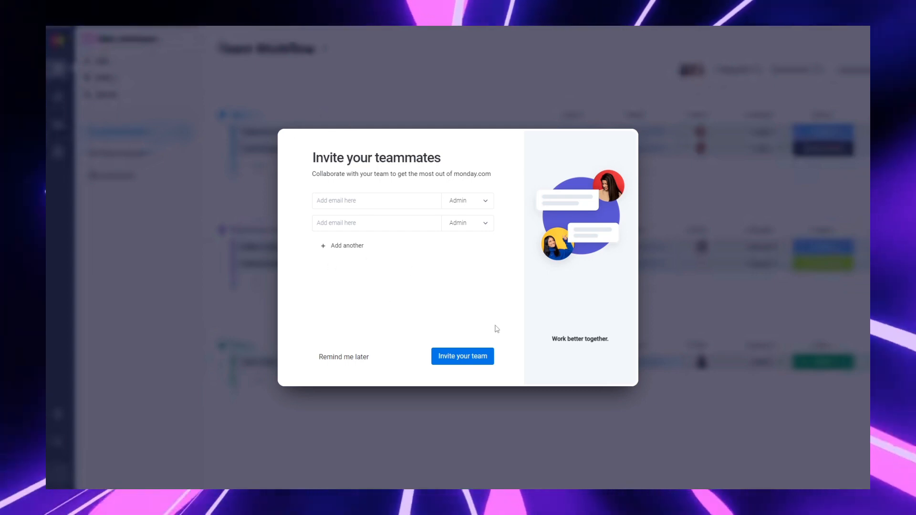
pyautogui.click(342, 358)
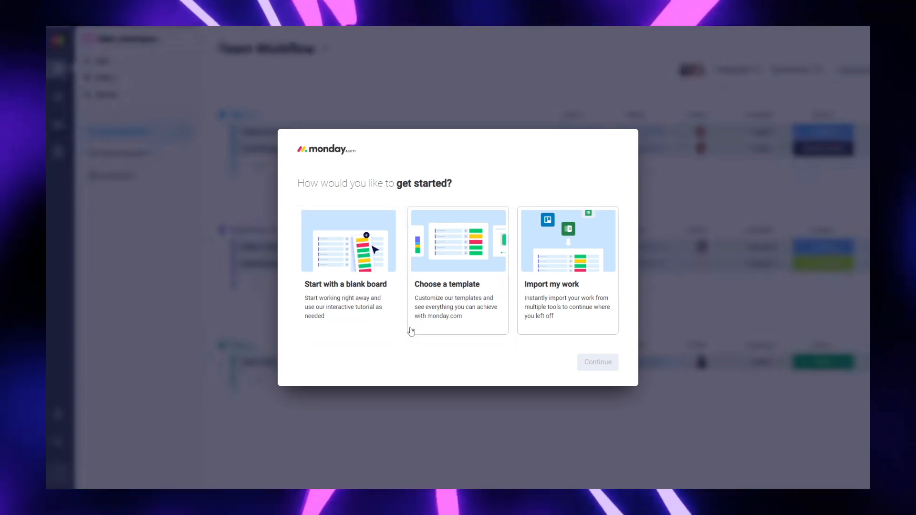
# Step: Choose to get started with a template and open the Content calendar template from the recommended ones
pyautogui.click(485, 298)
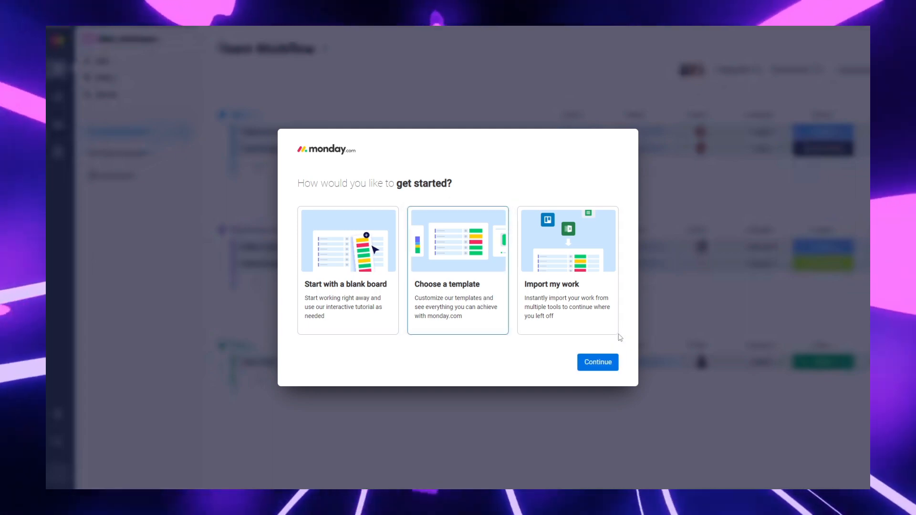
pyautogui.click(602, 363)
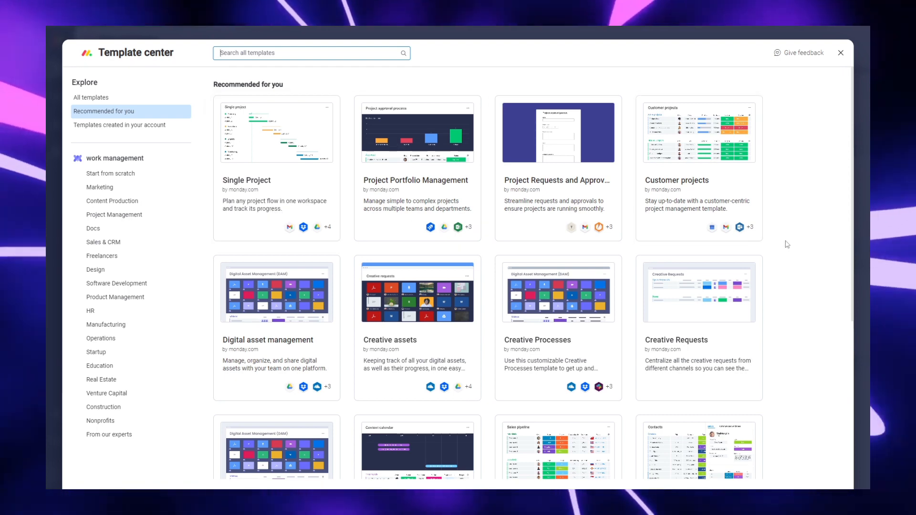
pyautogui.scroll(-3, 788, 244)
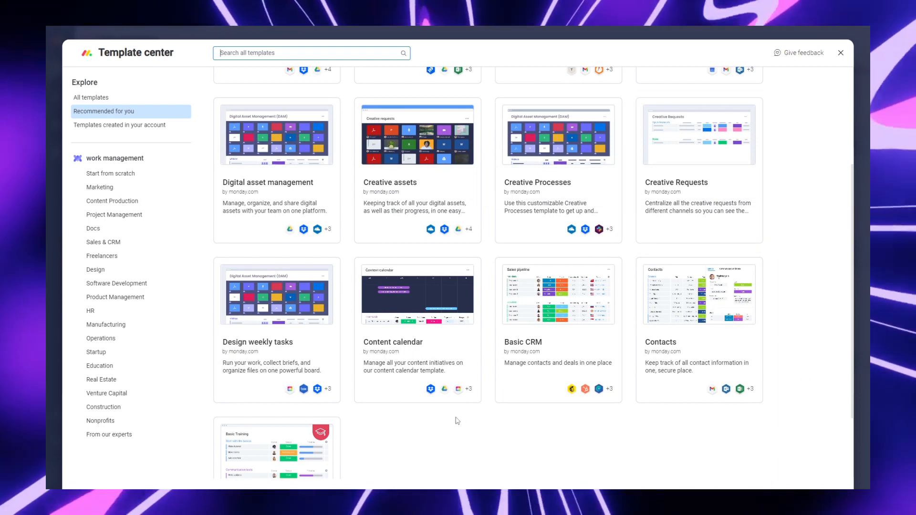
pyautogui.scroll(-2, 413, 412)
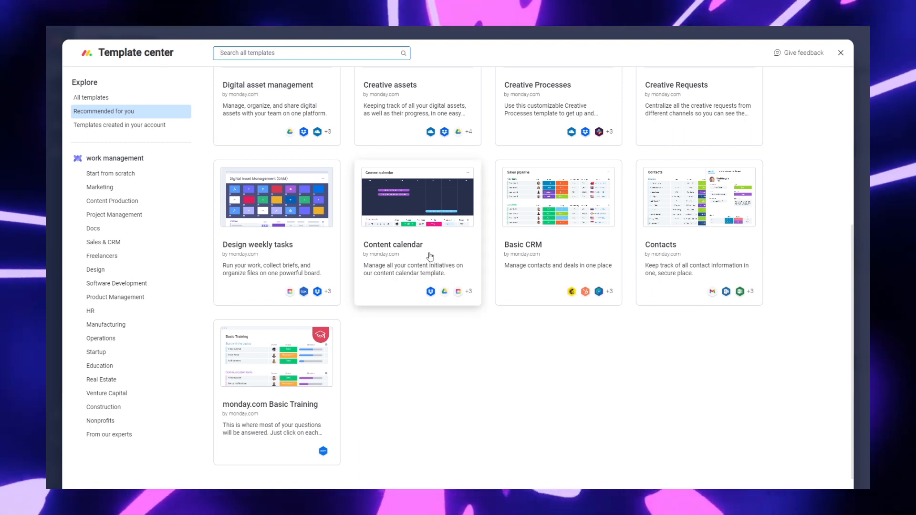
pyautogui.click(429, 244)
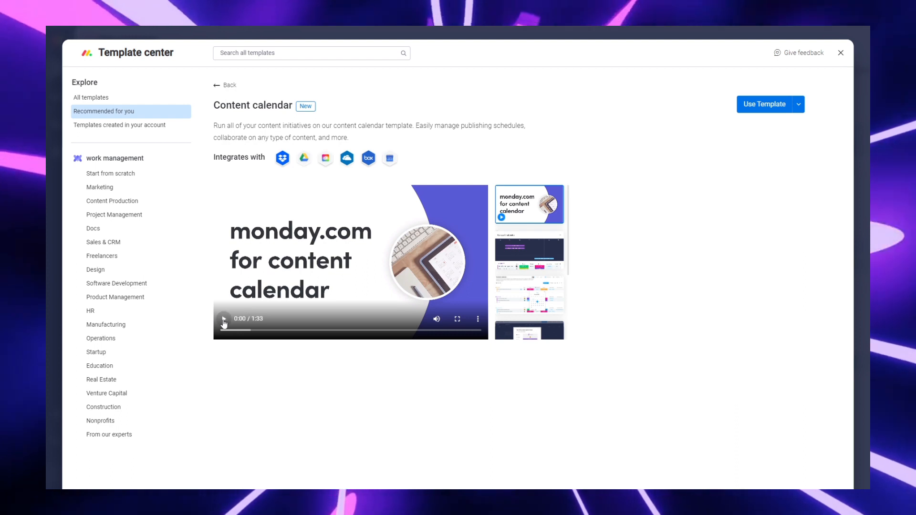
# Step: Play the Content calendar template's preview video, skip ahead to about 0:39 and mute its sound
pyautogui.click(224, 320)
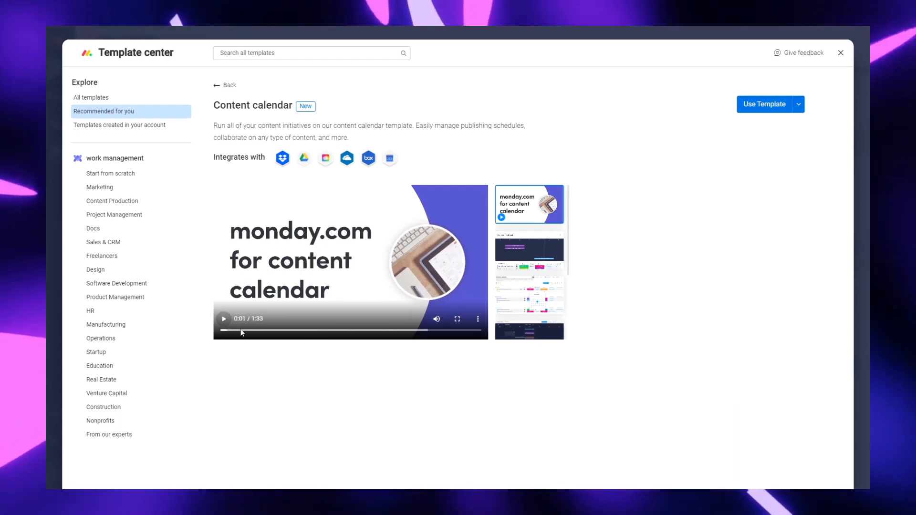
pyautogui.click(331, 331)
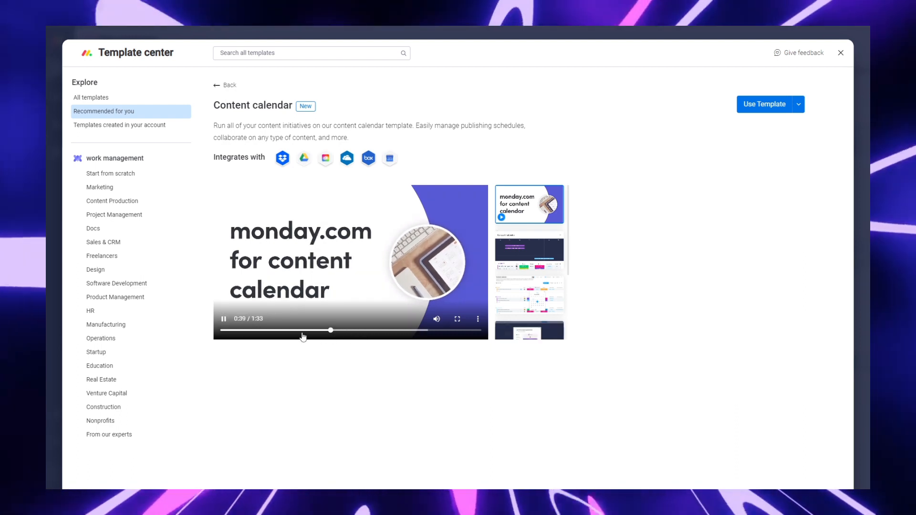
pyautogui.click(437, 320)
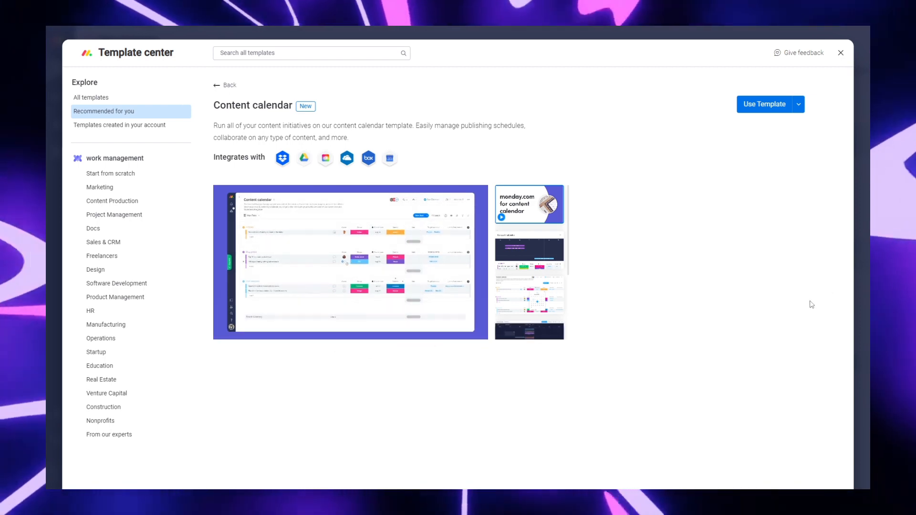
# Step: Add the Content calendar template to the workspace and dismiss the Learn & Get Inspired pop-up
pyautogui.click(773, 111)
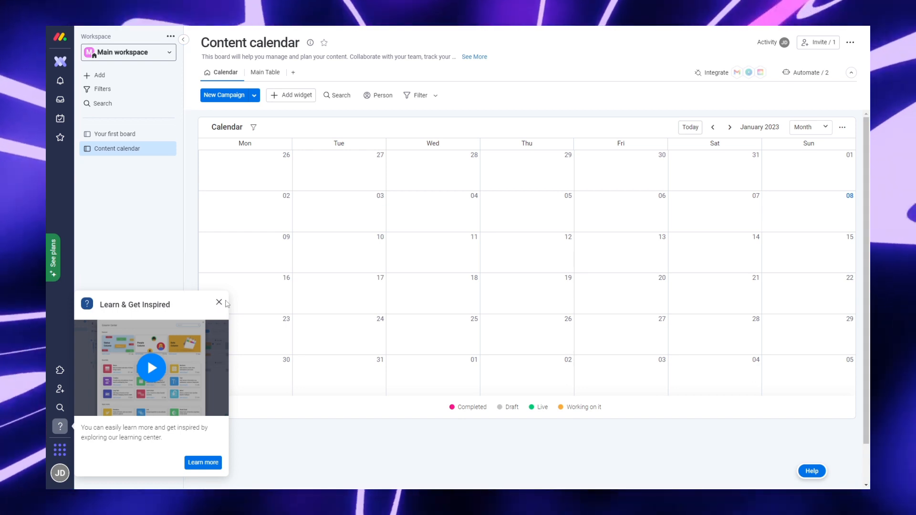
pyautogui.click(218, 304)
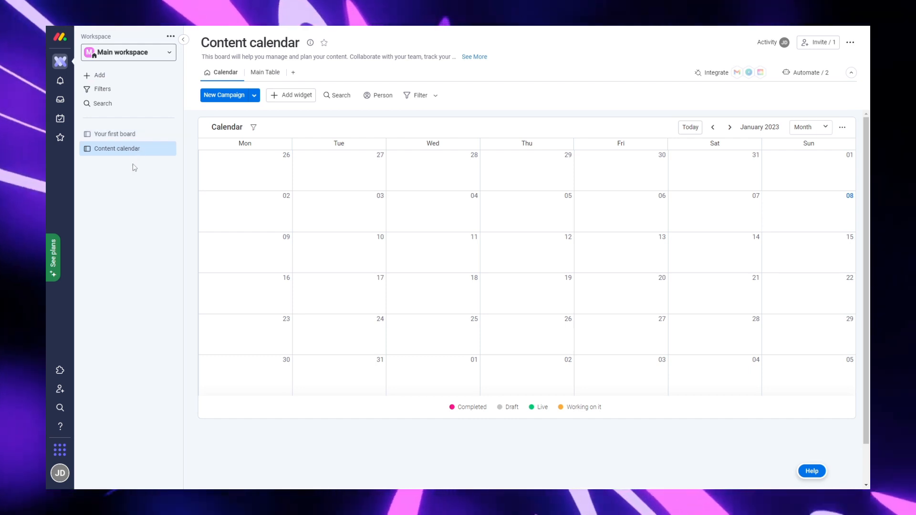
# Step: Open the board named Your first board in the main workspace
pyautogui.click(129, 139)
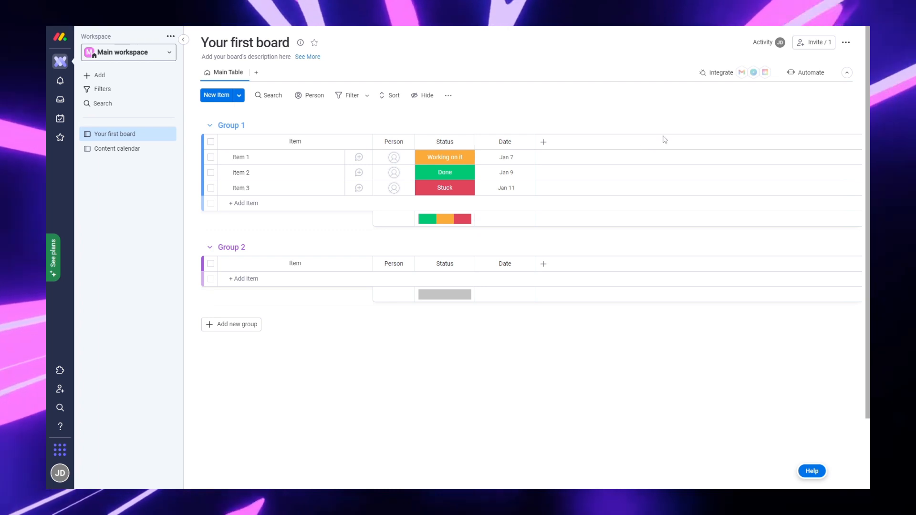
# Step: Rename the board's first group to Week 1 Videos and the second group to Week 2 videos
pyautogui.doubleClick(229, 127)
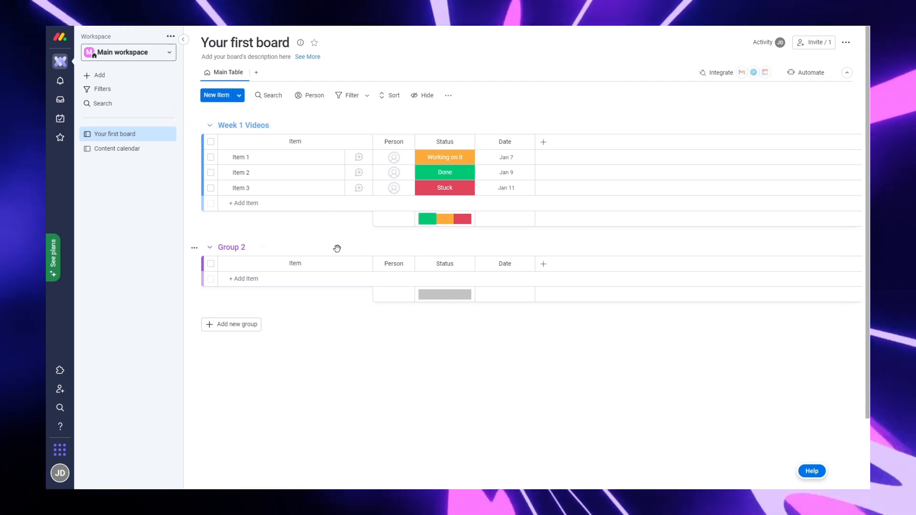
pyautogui.doubleClick(240, 247)
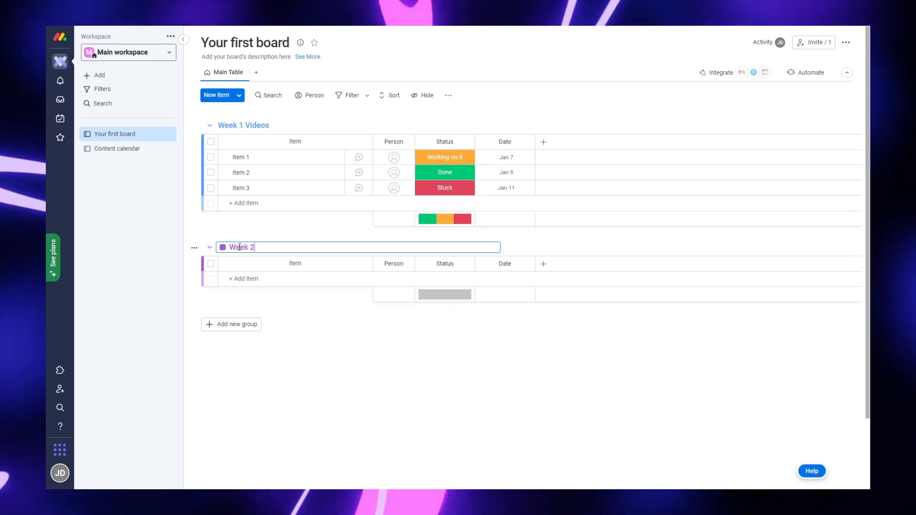
pyautogui.write('Week 2 videos')
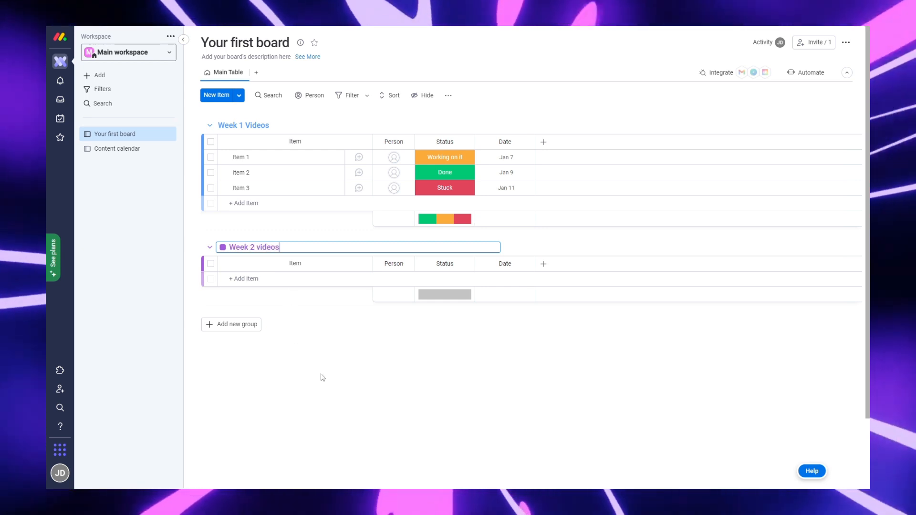
pyautogui.click(321, 377)
# Step: Add a third group to the board and name it Week 3 Videos
pyautogui.click(243, 327)
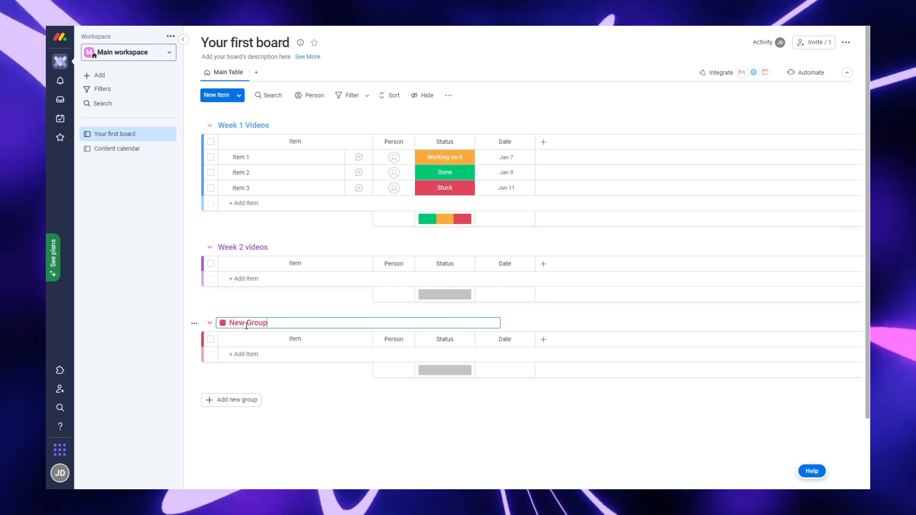
pyautogui.hotkey('ctrl', 'a')
pyautogui.write('W')
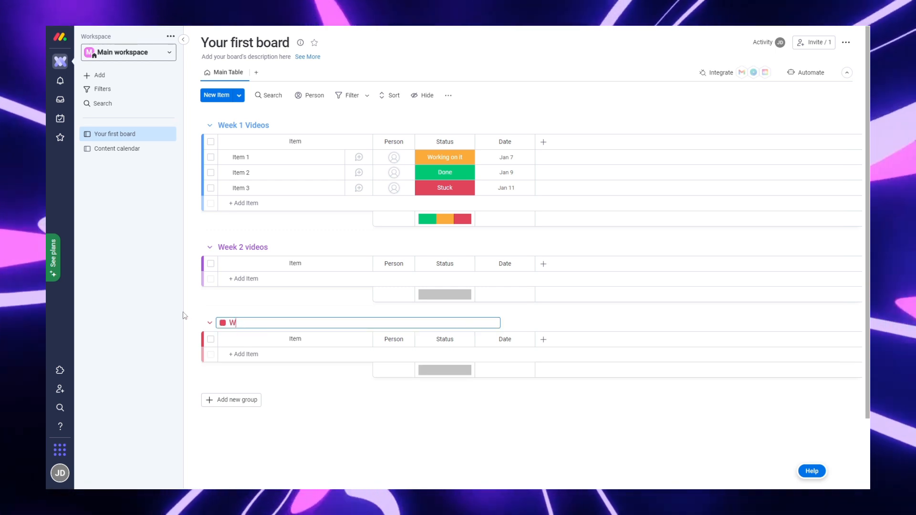
pyautogui.write('eek 3 Videos')
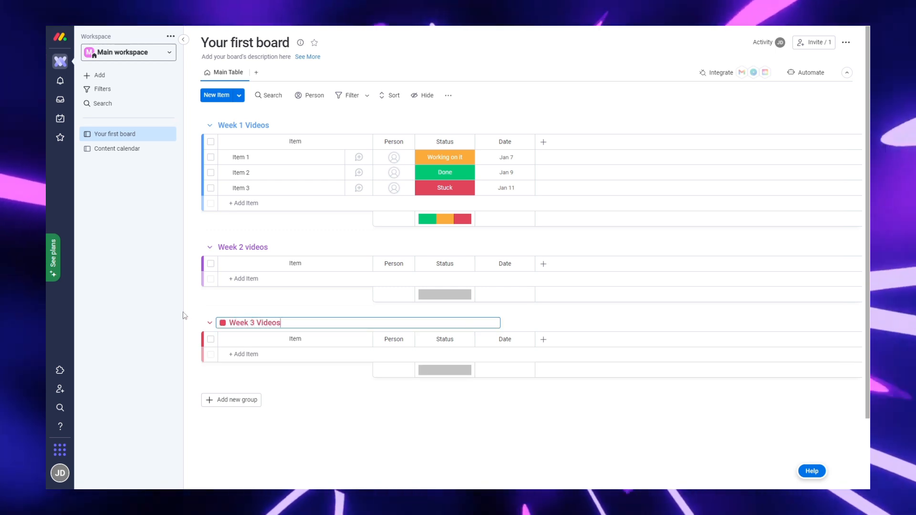
pyautogui.click(333, 426)
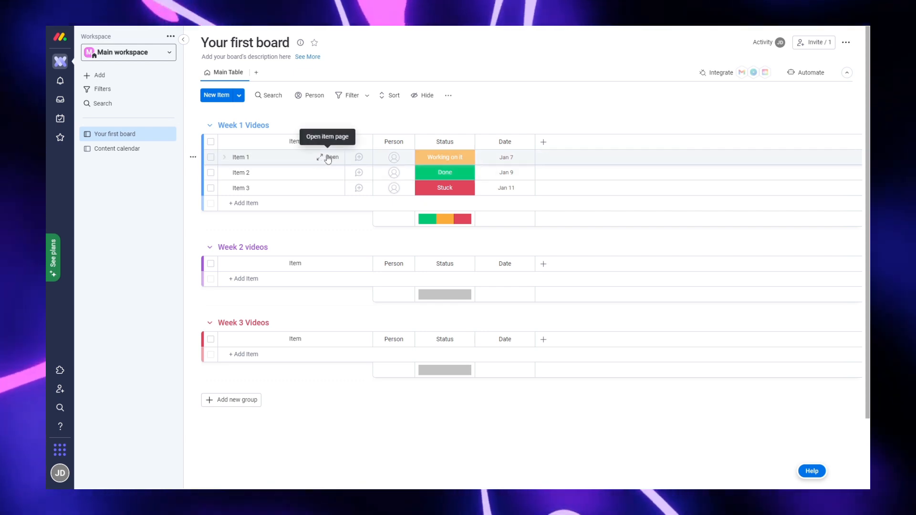
# Step: Open the item page of Item 1 and rename the item Notion Basic How To!
pyautogui.click(321, 158)
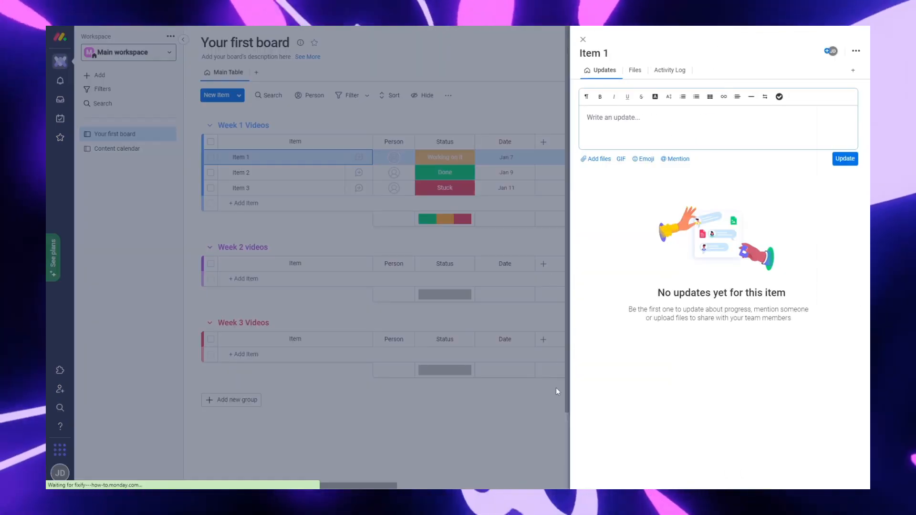
pyautogui.doubleClick(611, 56)
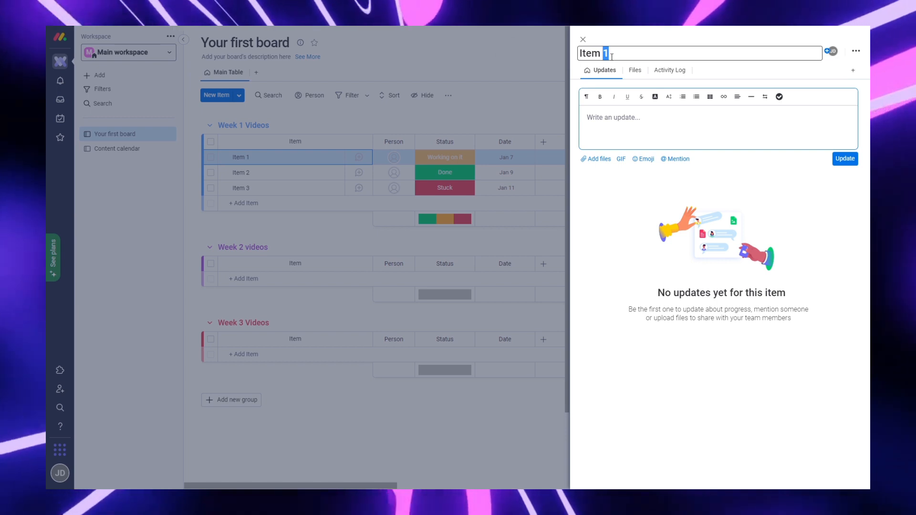
pyautogui.moveTo(611, 55); pyautogui.dragTo(551, 54)
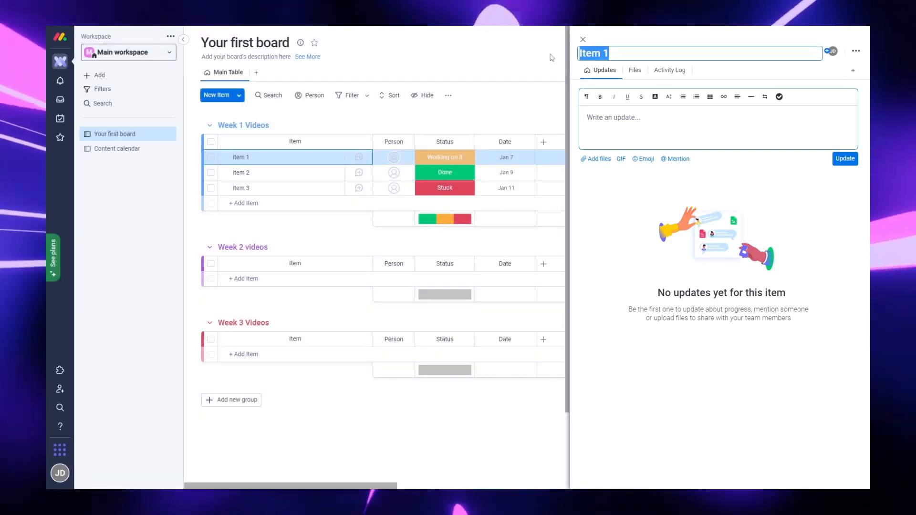
pyautogui.write('Notion')
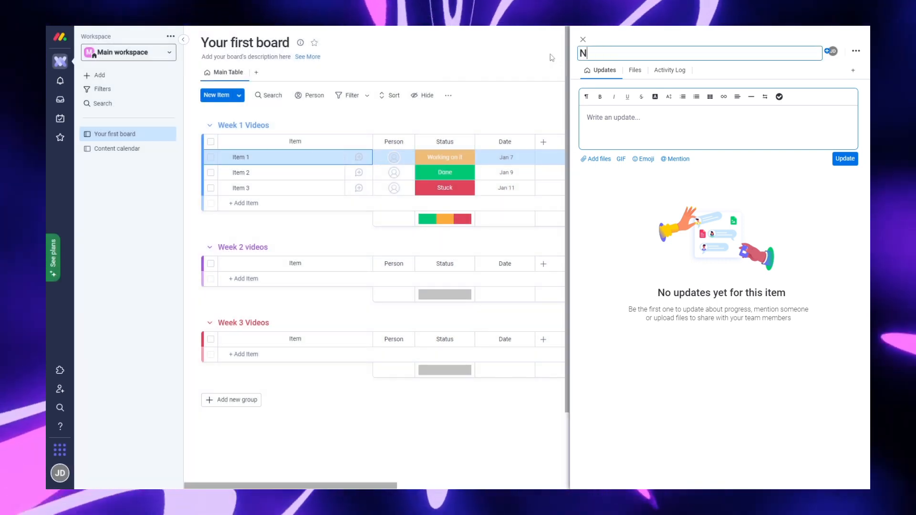
pyautogui.write(' Basic How To!')
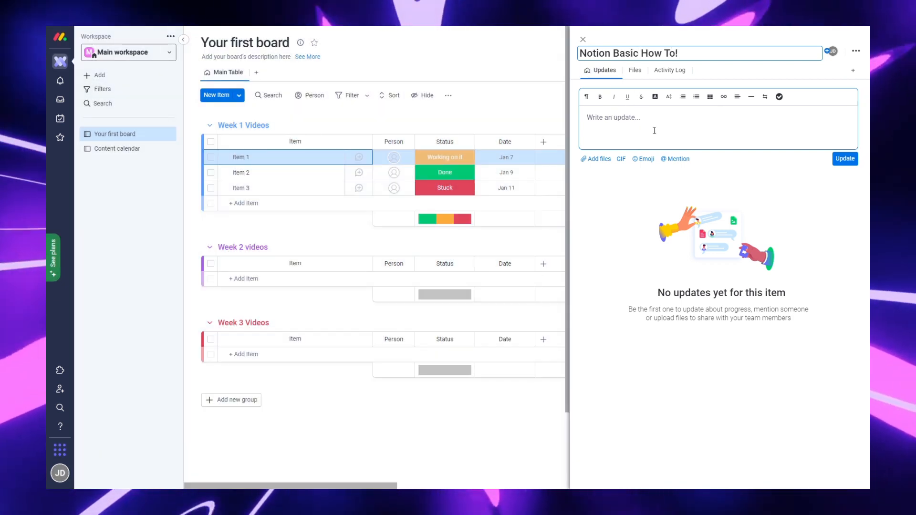
# Step: Post the update "Make a youtube video on how to use Notion, The all in one team building workspace" and close the item page
pyautogui.click(610, 112)
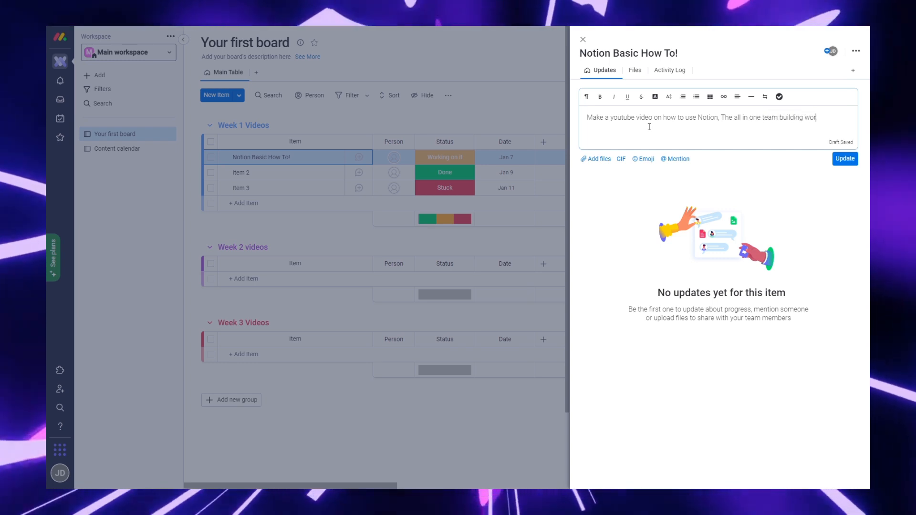
pyautogui.click(843, 160)
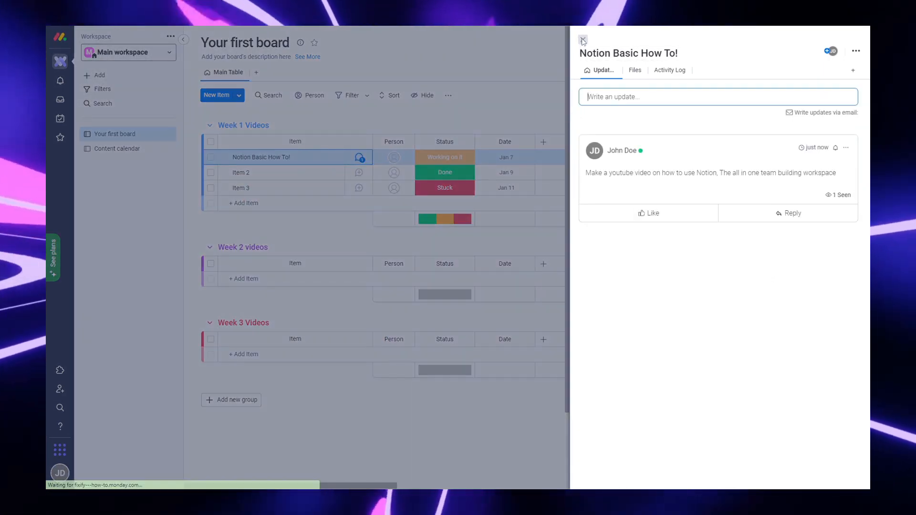
pyautogui.click(584, 40)
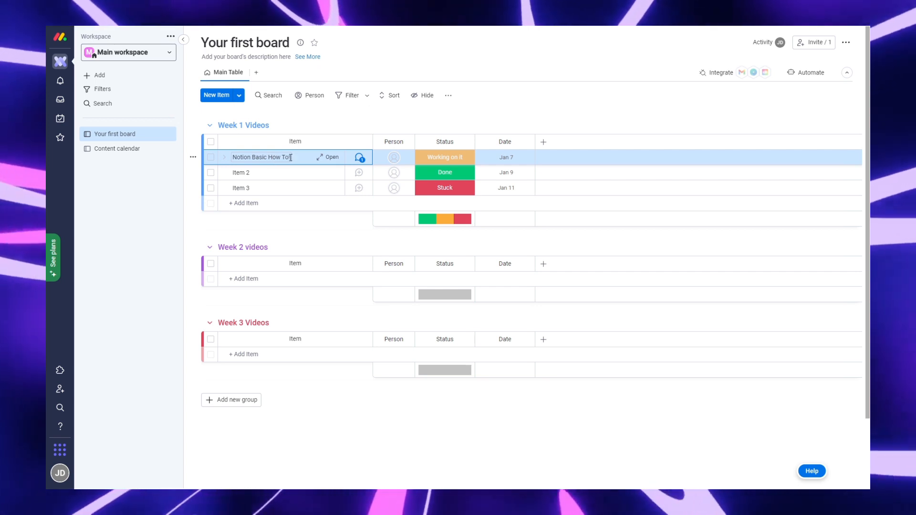
# Step: Assign the account owner as the person for the Notion Basic How To! item
pyautogui.click(392, 158)
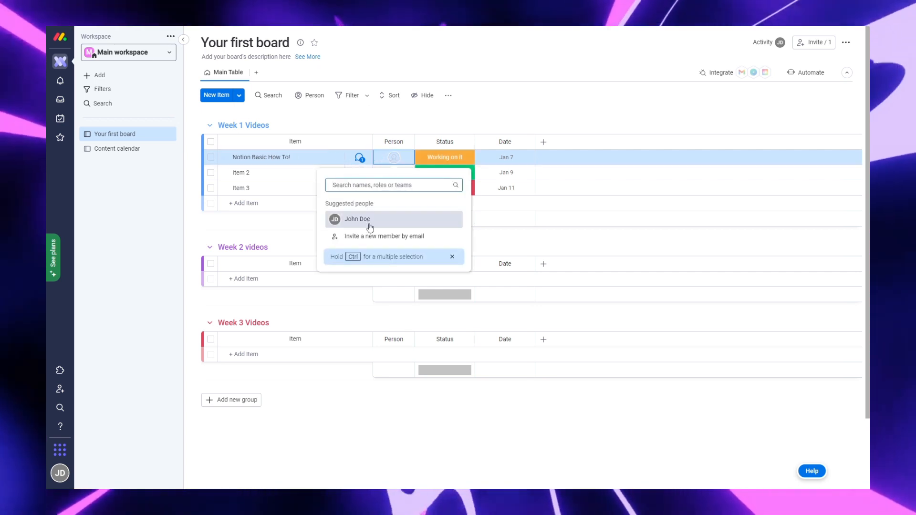
pyautogui.click(370, 220)
# Step: Edit the status labels, renaming Working on it to Video filmed and Stuck to Video edited, and apply the changes
pyautogui.click(429, 158)
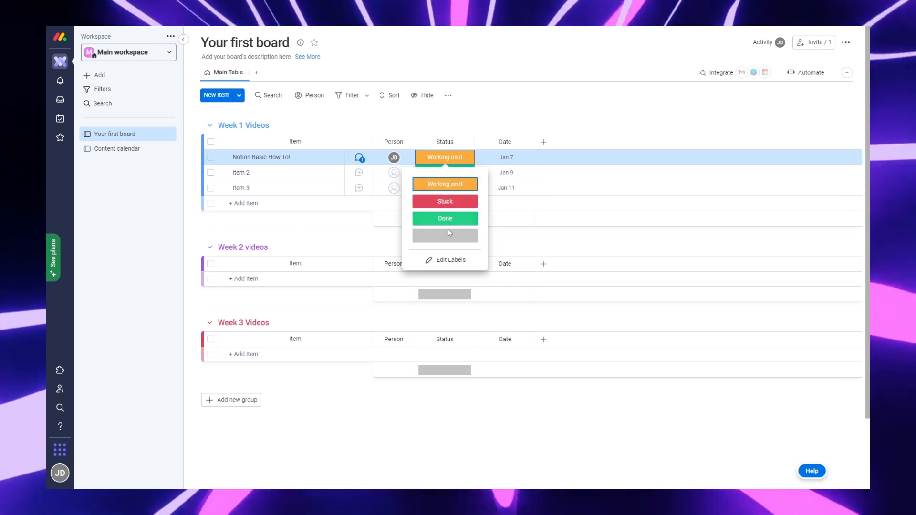
pyautogui.click(444, 260)
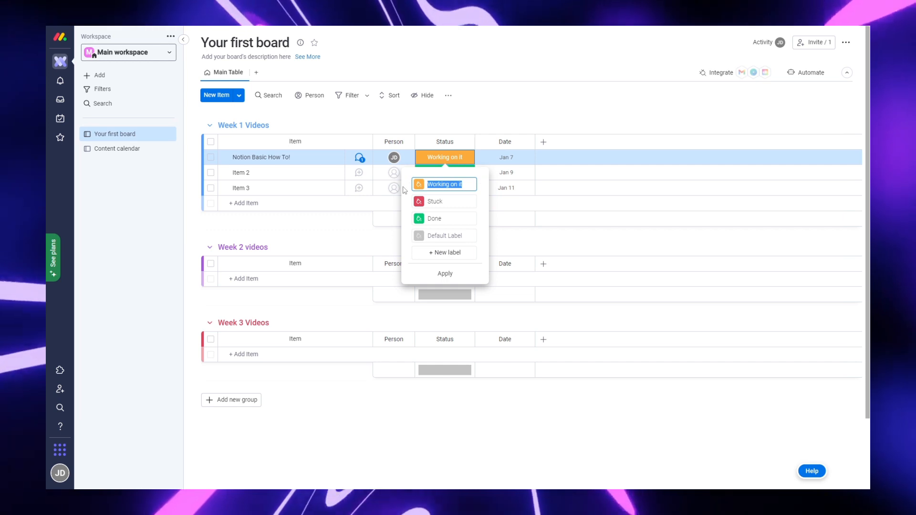
pyautogui.click(403, 189)
pyautogui.click(441, 159)
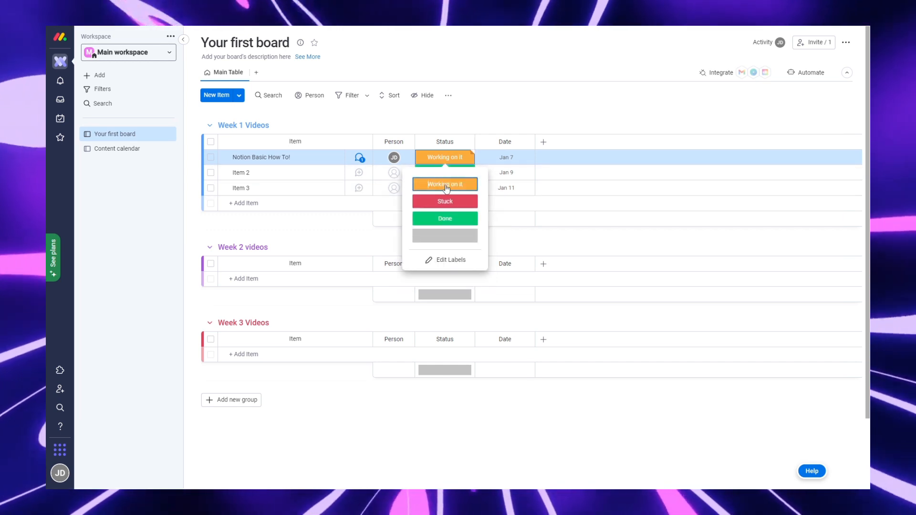
pyautogui.click(444, 259)
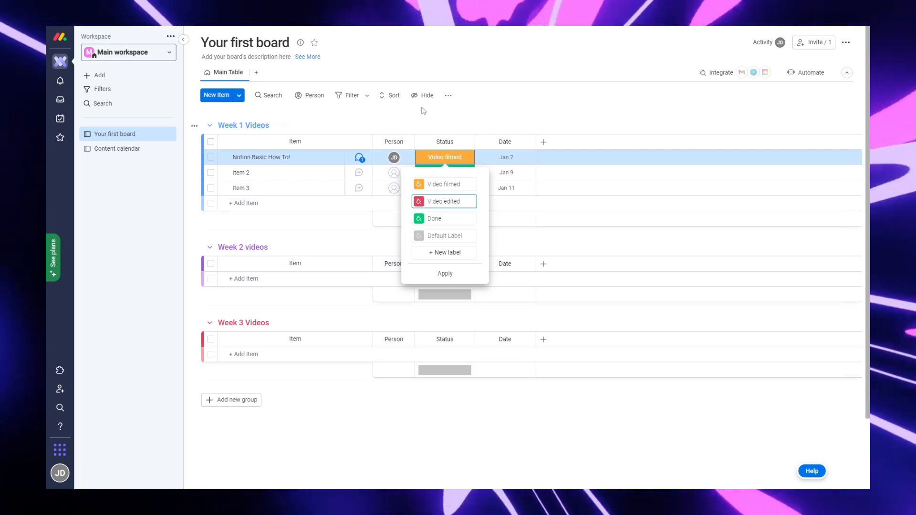
pyautogui.click(446, 273)
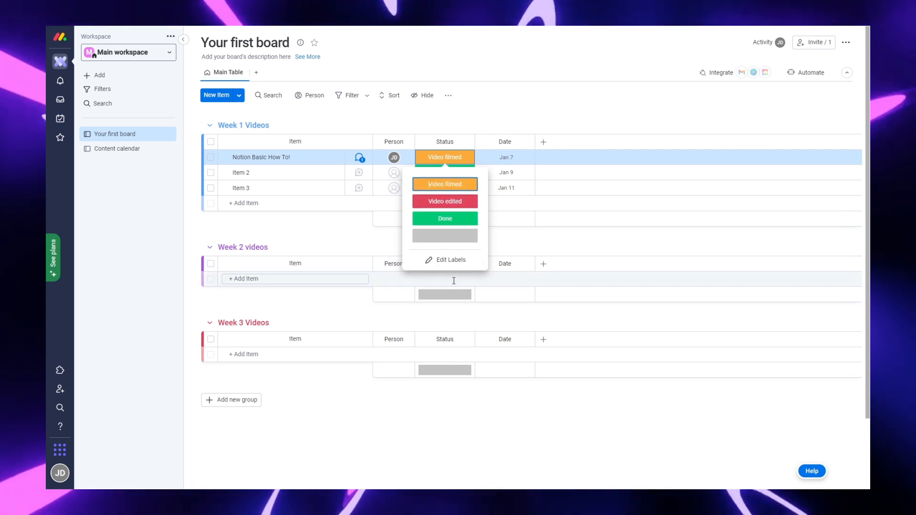
pyautogui.click(446, 219)
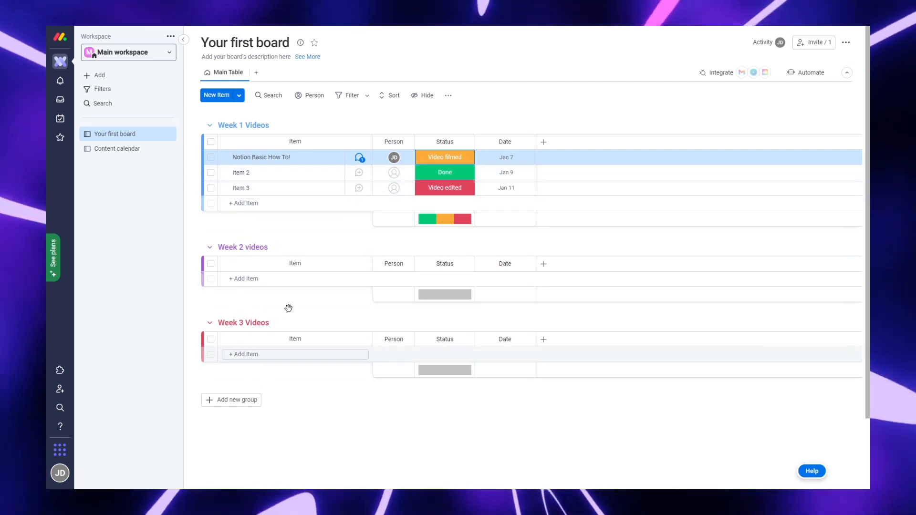
# Step: Rename Item 2 to Notion For School and Item 3 to Notion For Quick Notes
pyautogui.click(258, 172)
pyautogui.write('Notion For School')
pyautogui.click(237, 188)
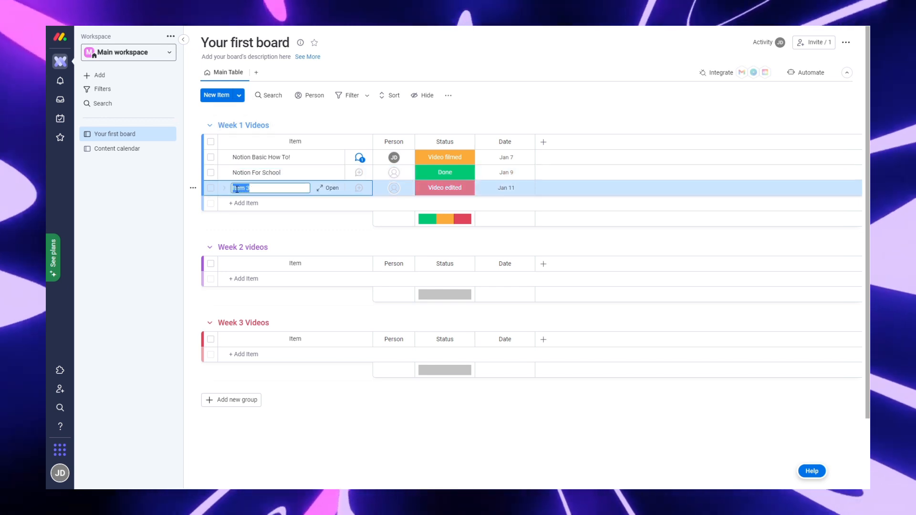
pyautogui.write('Notion For Quick Notes')
# Step: Add the items Canva Logo Maker, Canva To Edit Videos and Canva For Thumbnail Editing to the Week 2 videos group
pyautogui.click(242, 279)
pyautogui.write('Canva Logo Maker')
pyautogui.press('Return')
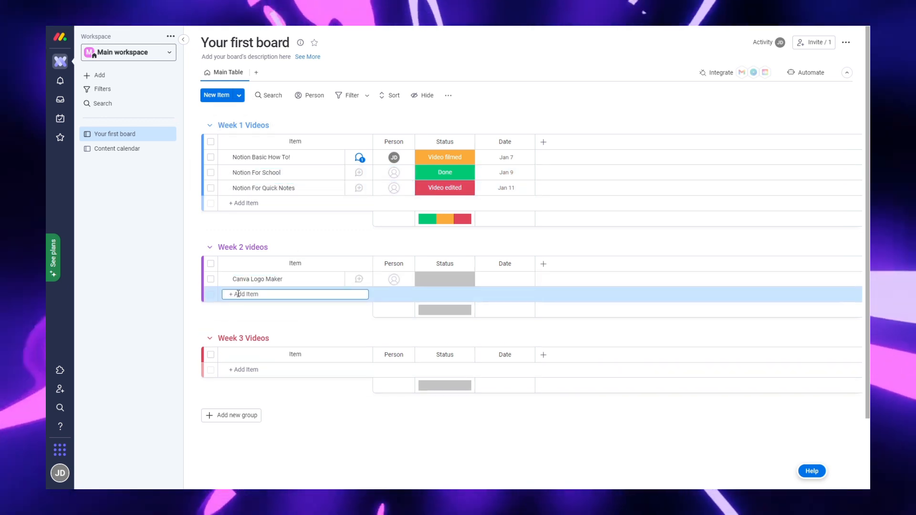
pyautogui.write('Canva To Edit Videos')
pyautogui.press('Return')
pyautogui.write('Canva For Thumbnail Editing')
pyautogui.press('Return')
# Step: Add the items Click up How To, Monday.com and Trello How TO to the Week 3 Videos group
pyautogui.click(246, 401)
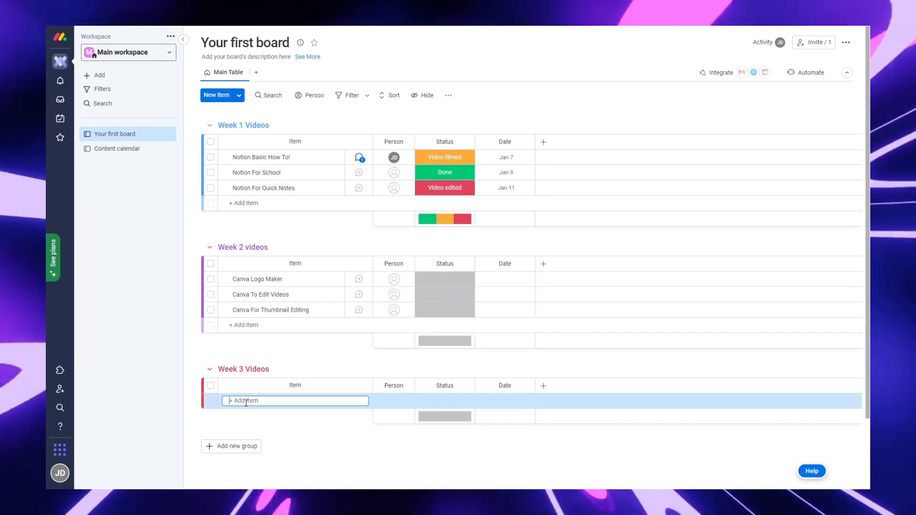
pyautogui.write('Click up How To')
pyautogui.press('Return')
pyautogui.write('Monday.com')
pyautogui.press('Return')
pyautogui.write('Trello How TO')
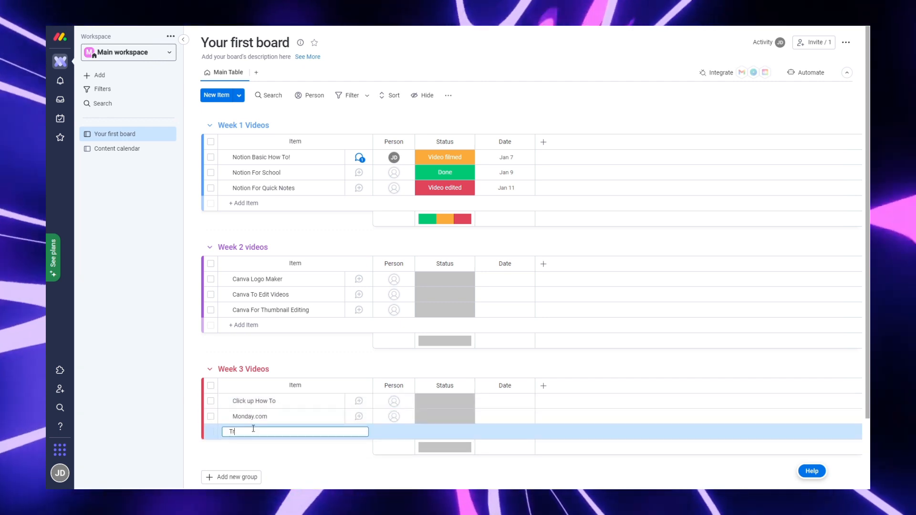
pyautogui.press('Return')
# Step: Assign the account owner as the person for all remaining unassigned items in the three weekly groups
pyautogui.click(394, 173)
pyautogui.click(382, 235)
pyautogui.click(394, 188)
pyautogui.click(382, 251)
pyautogui.click(393, 279)
pyautogui.click(395, 402)
pyautogui.click(403, 339)
pyautogui.click(395, 417)
pyautogui.click(404, 355)
pyautogui.click(395, 432)
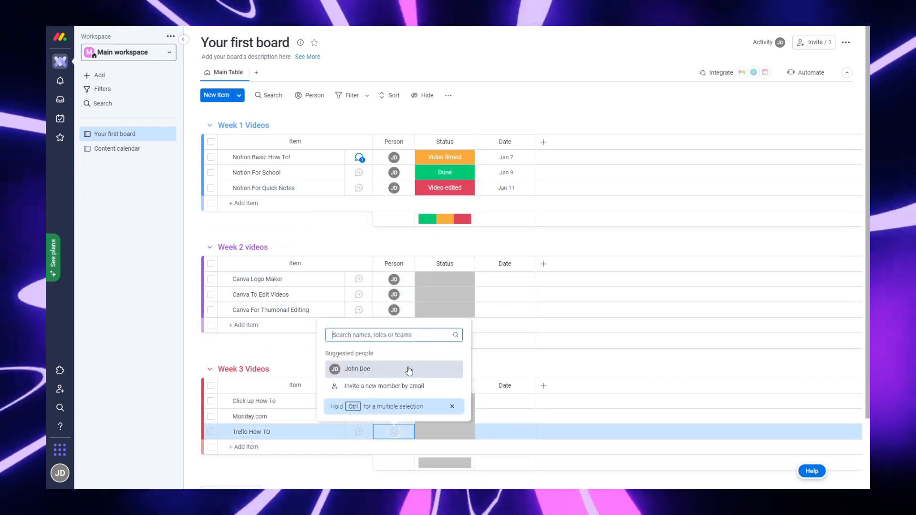
pyautogui.click(408, 370)
# Step: Set the status of Notion Basic How To! and Notion For Quick Notes in Week 1 Videos to Done
pyautogui.click(442, 219)
pyautogui.click(441, 158)
pyautogui.click(436, 220)
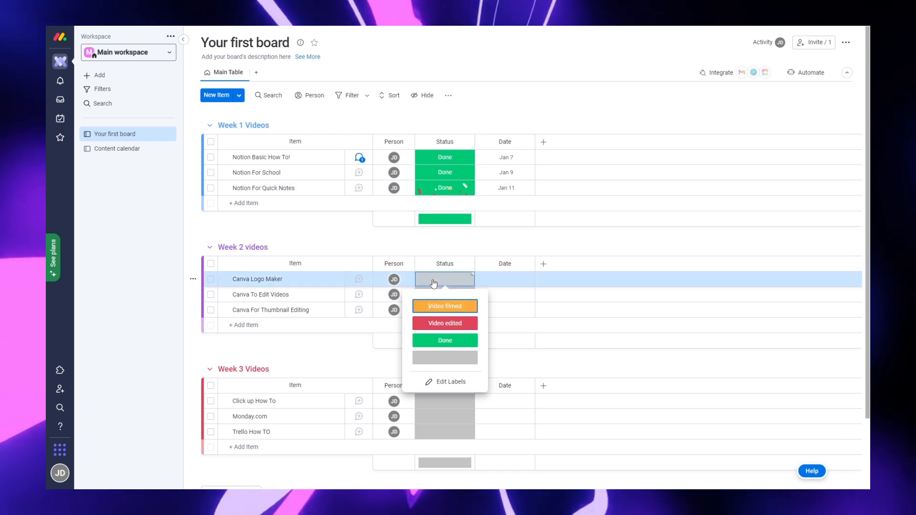
# Step: Set Canva Logo Maker and Canva To Edit Videos to Video filmed, and Canva For Thumbnail Editing to Video edited
pyautogui.click(444, 279)
pyautogui.click(444, 305)
pyautogui.click(444, 294)
pyautogui.click(444, 321)
pyautogui.click(444, 310)
pyautogui.click(435, 354)
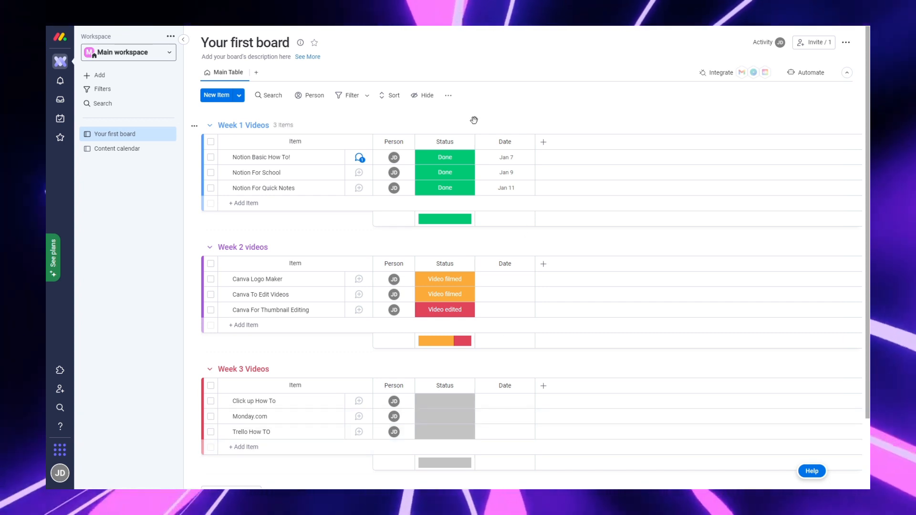
# Step: Open the board's Automations Center, look over the automation templates and close it again
pyautogui.click(790, 81)
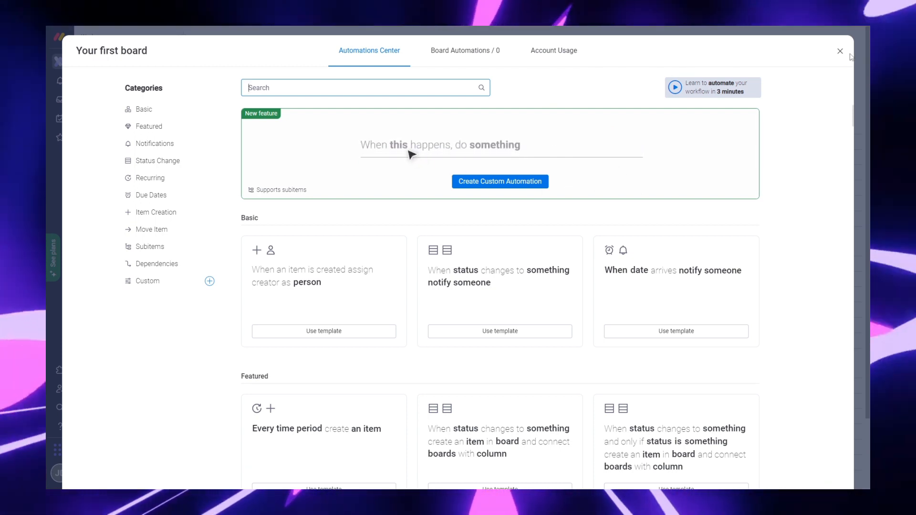
pyautogui.click(835, 53)
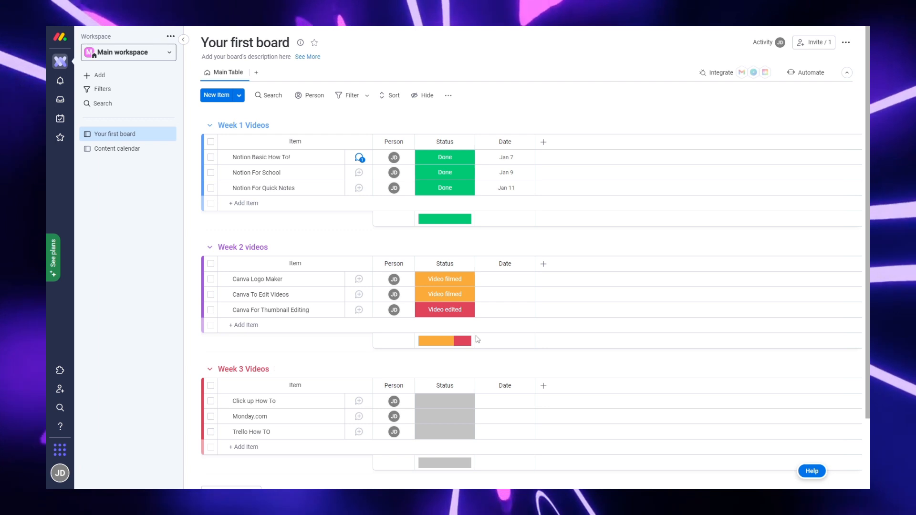
# Step: Set the status of Canva For Thumbnail Editing in the Week 2 videos group to Done
pyautogui.click(457, 315)
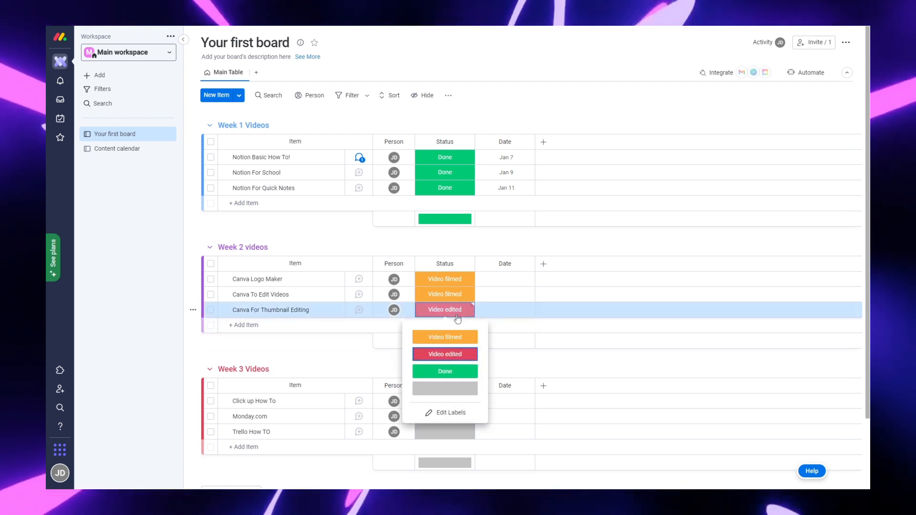
pyautogui.click(468, 371)
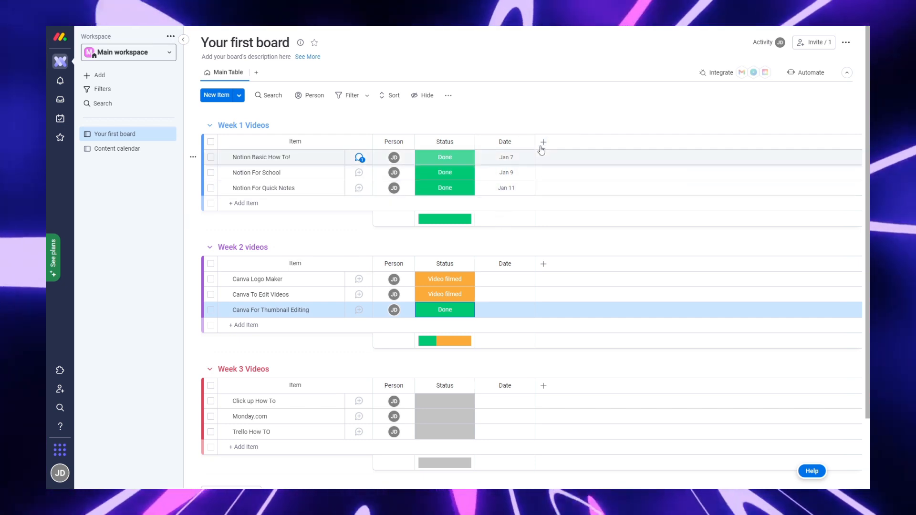
# Step: Add a Files column to the board after the Date column
pyautogui.click(542, 143)
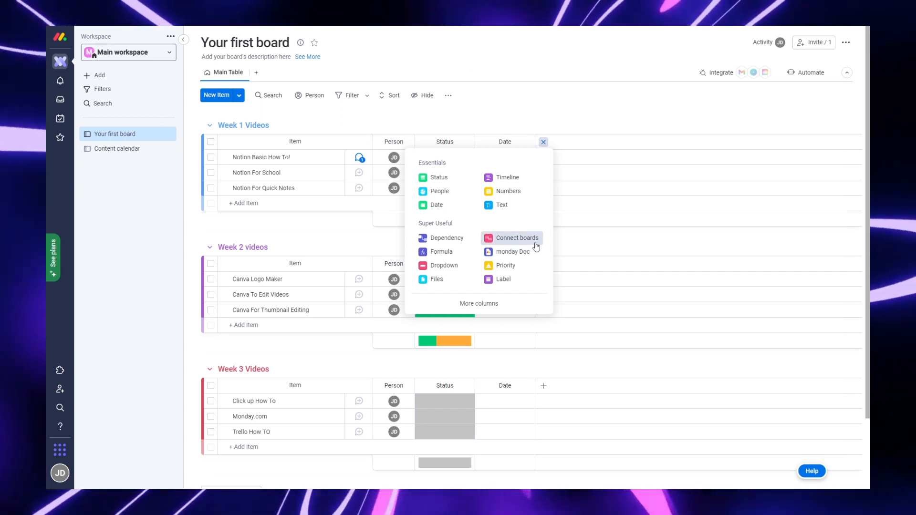
pyautogui.click(436, 279)
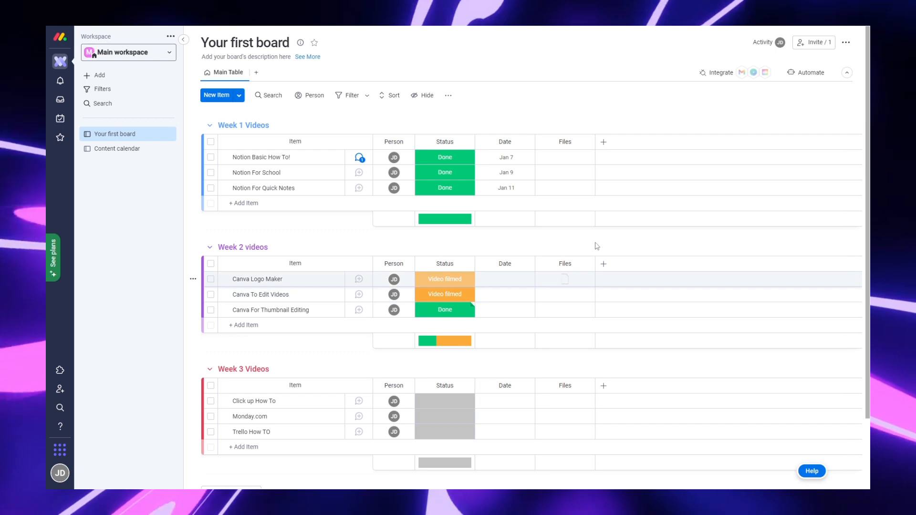
# Step: Check the upload sources offered for the Files cell of Notion Basic How To! and dismiss them without attaching anything
pyautogui.click(562, 158)
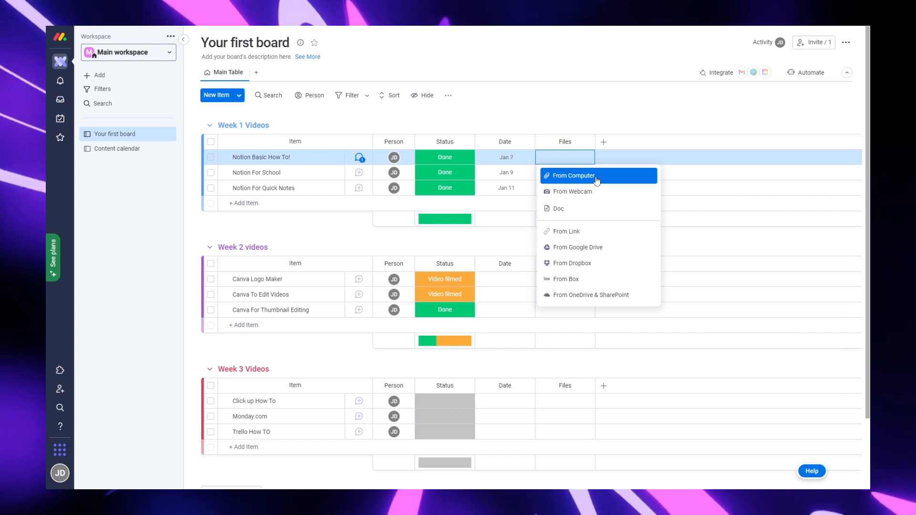
pyautogui.click(578, 120)
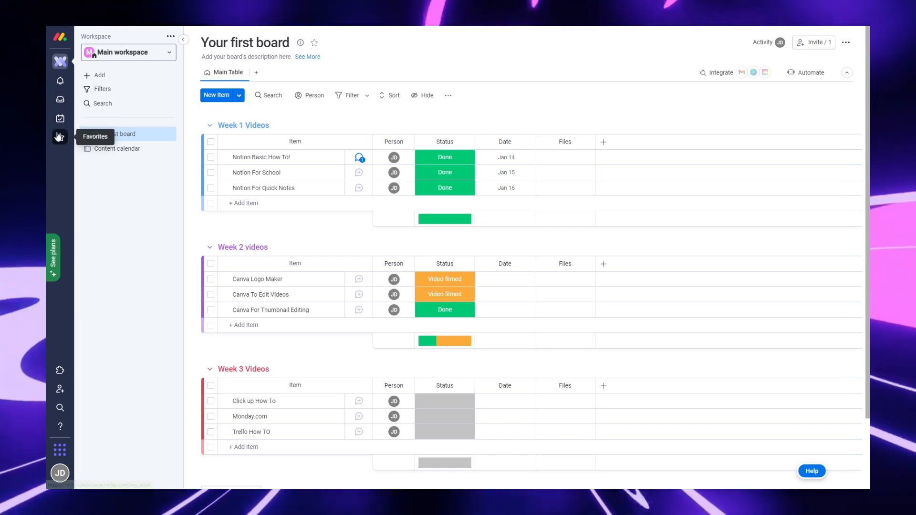
# Step: Review the assigned items in My Work, open the updates of Notion Basic How To! and close them again
pyautogui.click(60, 118)
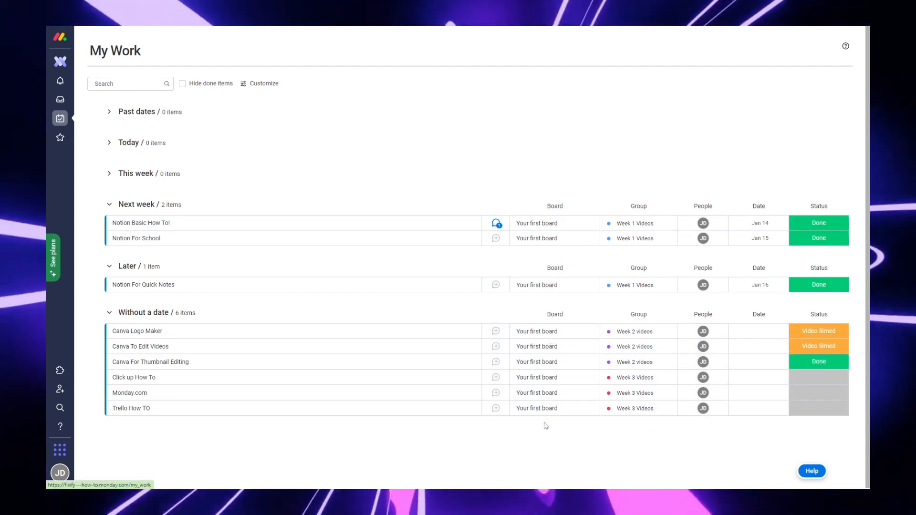
pyautogui.click(532, 231)
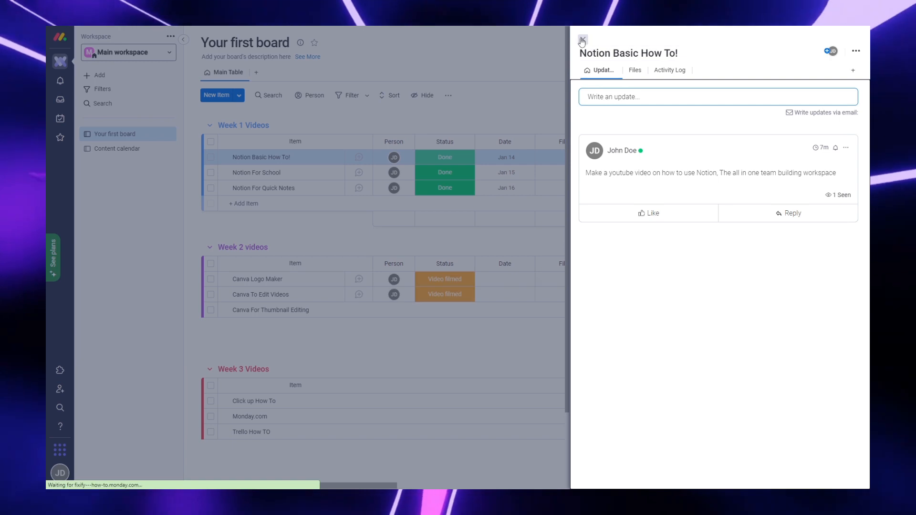
pyautogui.click(583, 40)
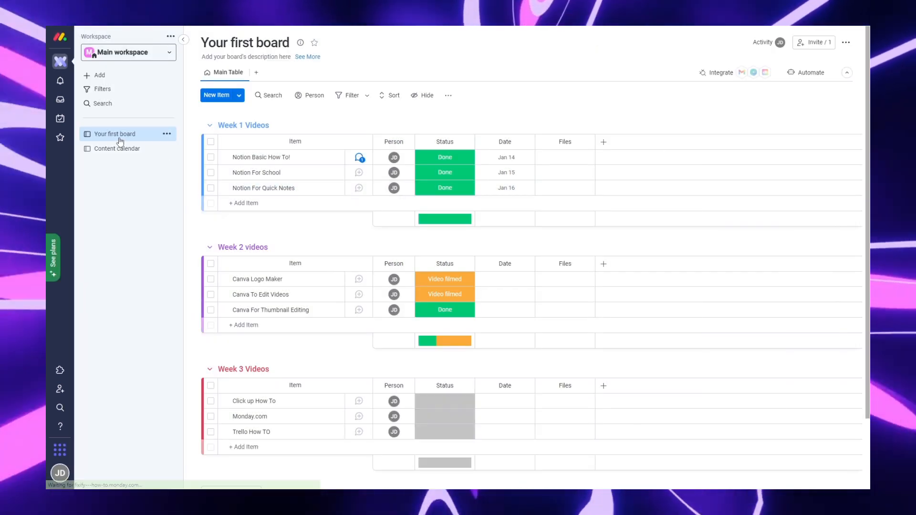
# Step: Look over the management options for Your first board in the workspace and dismiss them
pyautogui.click(166, 134)
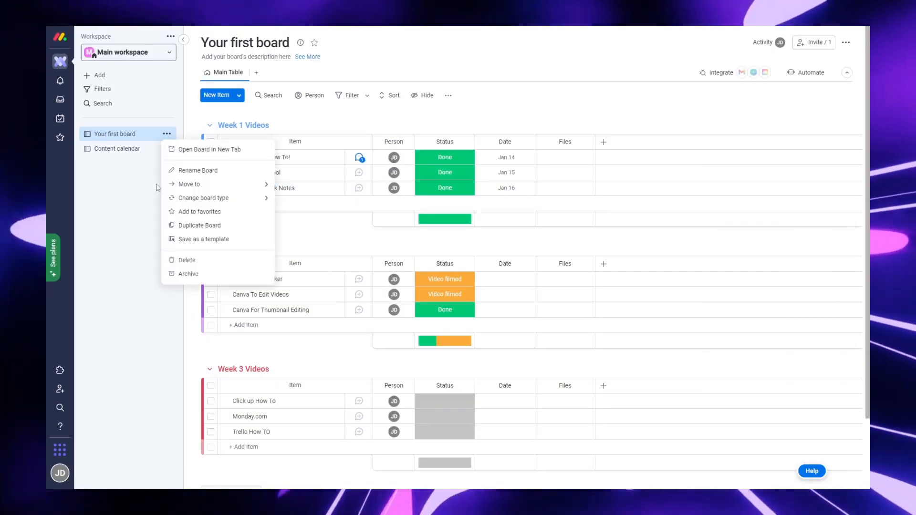
pyautogui.click(132, 191)
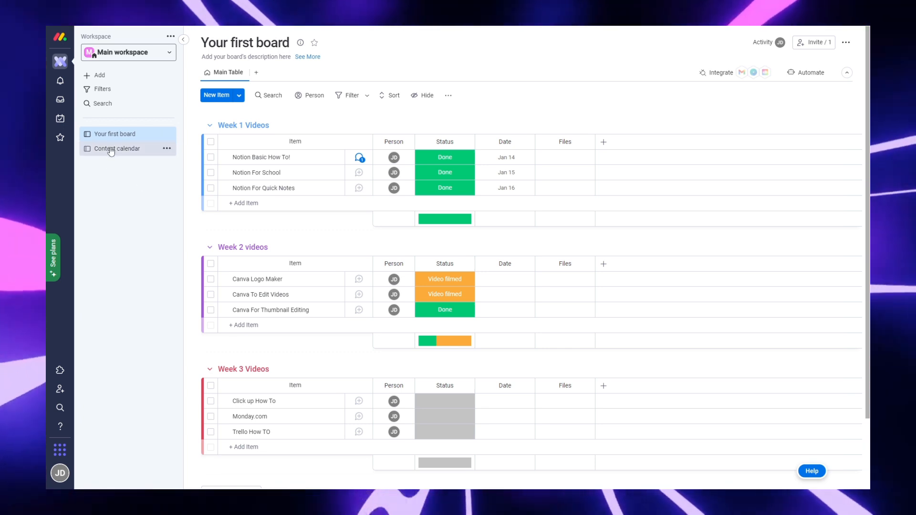
# Step: Open the Content calendar board and start a new campaign on January 14 named Monday.com Video
pyautogui.click(111, 150)
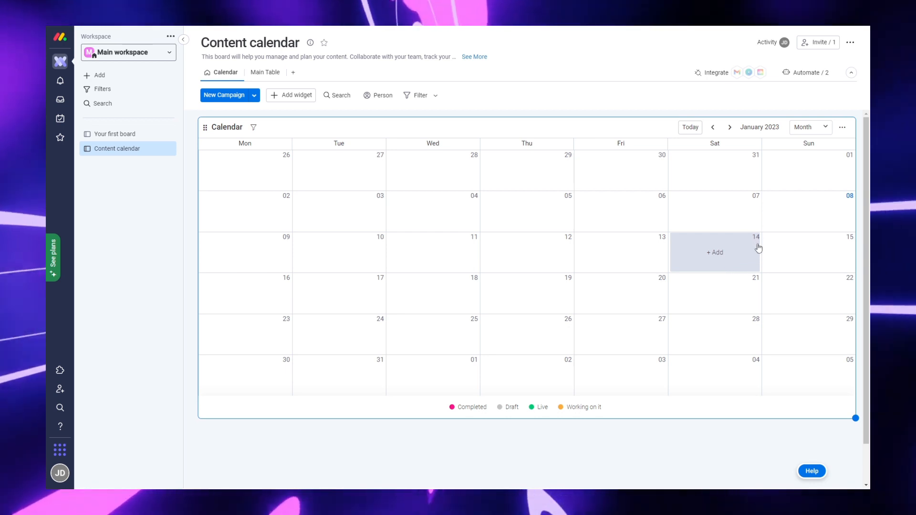
pyautogui.click(729, 259)
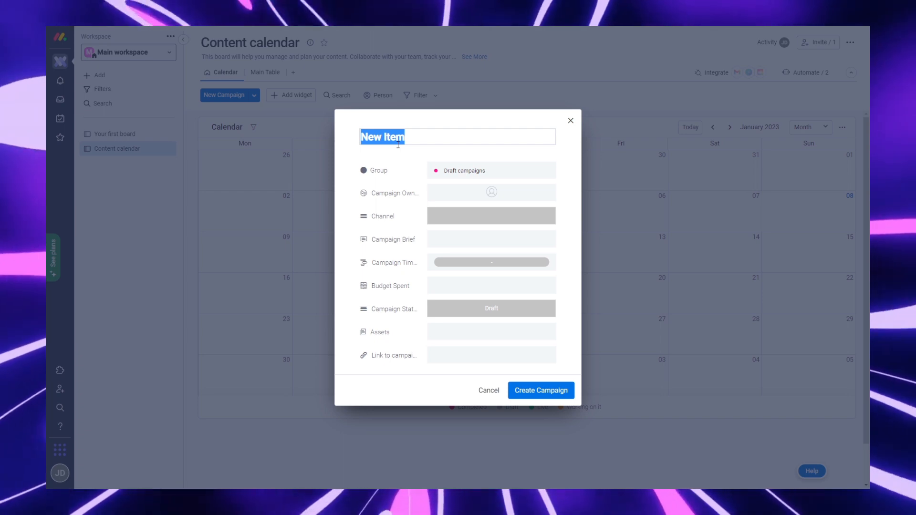
pyautogui.write('Monday.com')
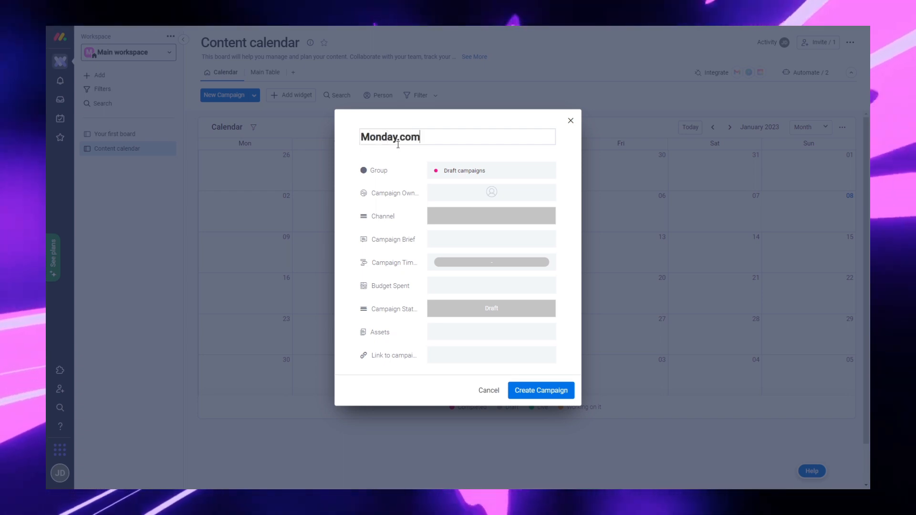
pyautogui.write(' Video')
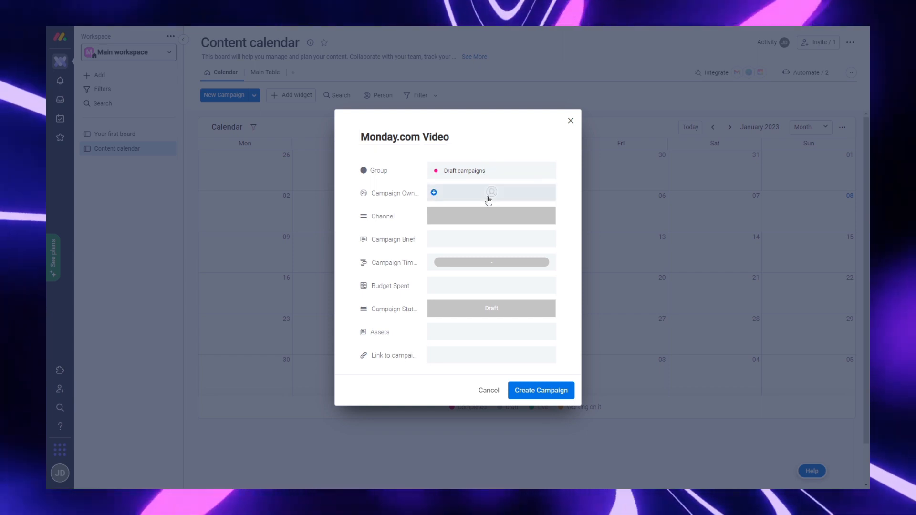
# Step: Assign the account holder as campaign owner and set the channel to Youtube, leaving the campaign brief empty
pyautogui.click(488, 201)
pyautogui.click(487, 253)
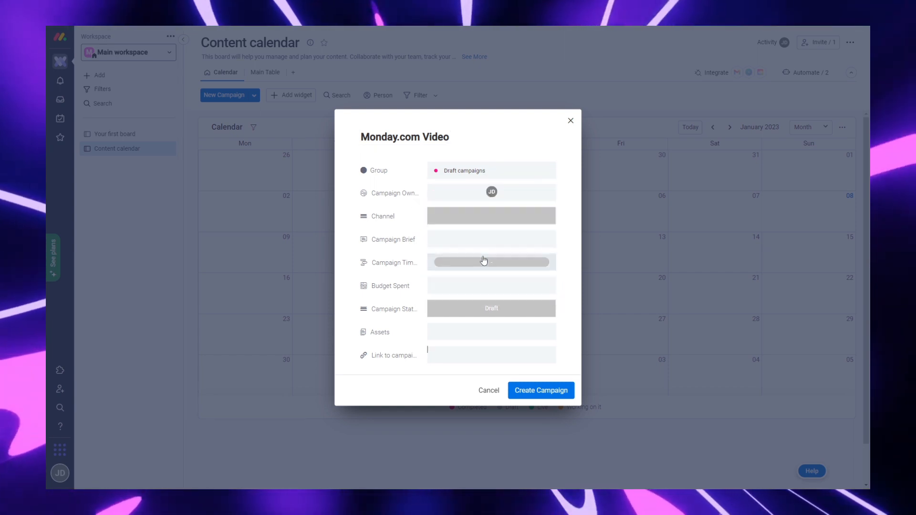
pyautogui.click(482, 225)
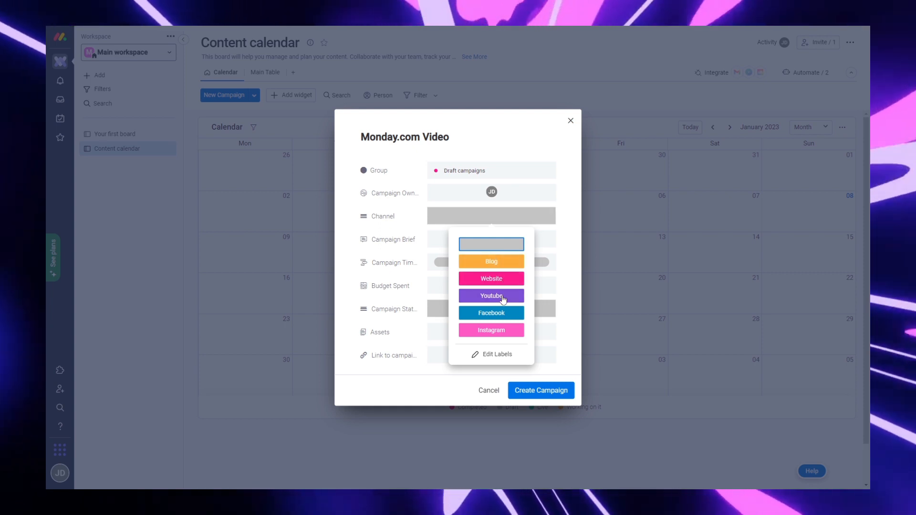
pyautogui.click(503, 298)
pyautogui.click(438, 241)
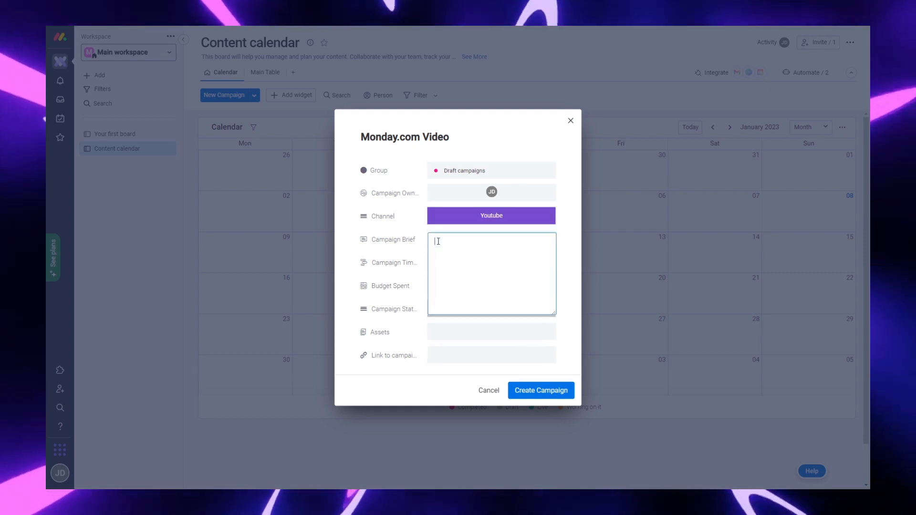
pyautogui.click(355, 241)
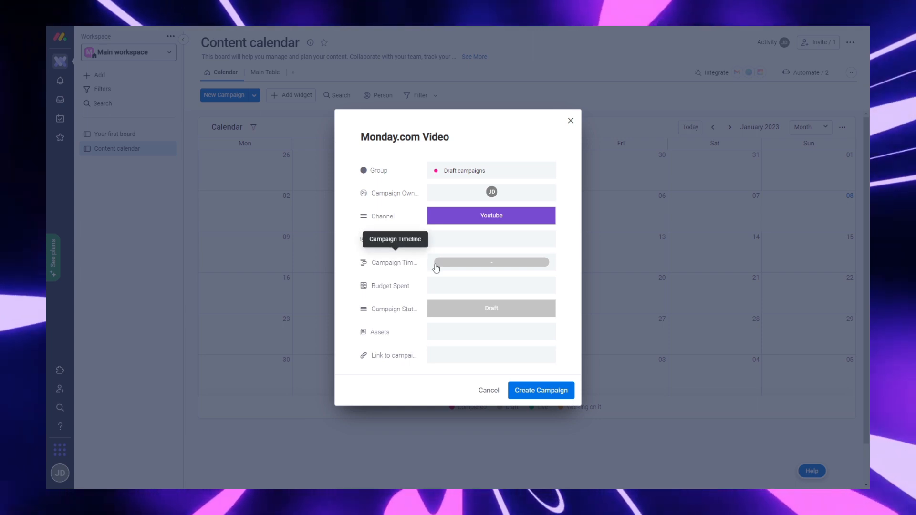
# Step: Set the campaign timeline to January 9–15, 2023 and the budget spent to $10
pyautogui.click(472, 264)
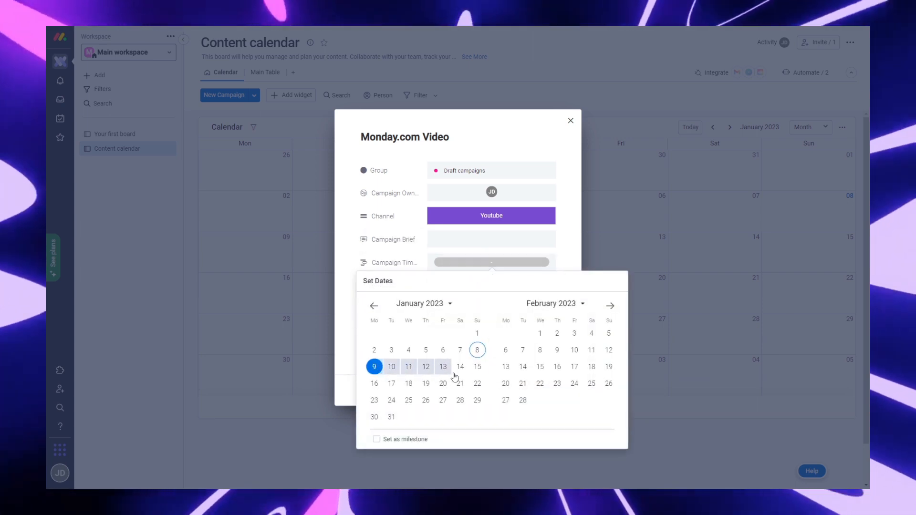
pyautogui.click(475, 368)
pyautogui.click(571, 239)
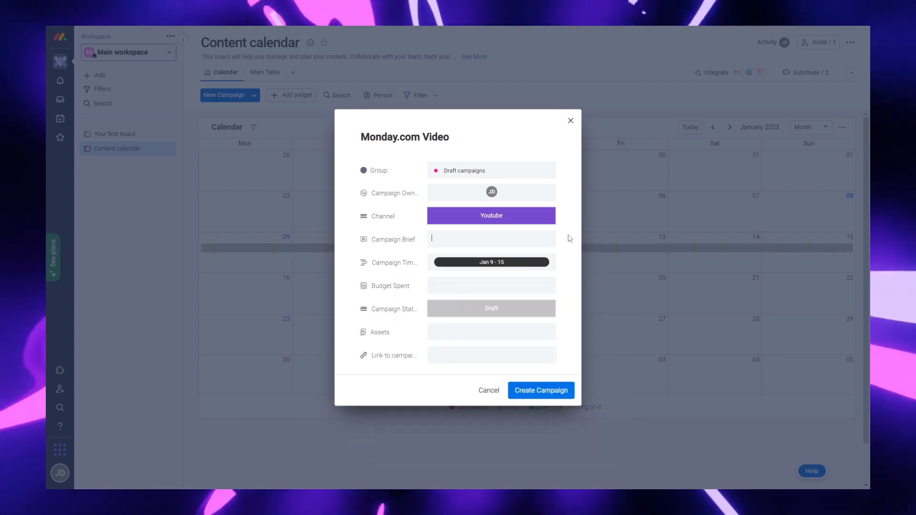
pyautogui.click(483, 286)
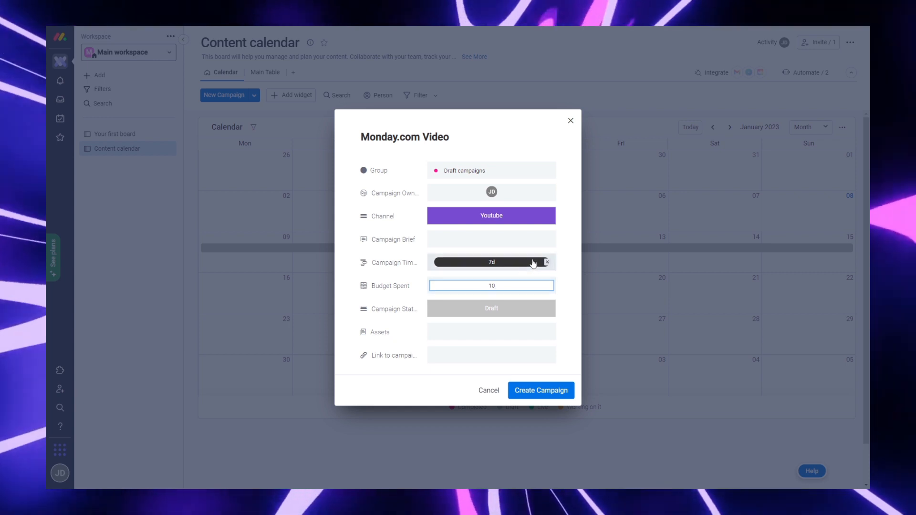
# Step: Set the campaign status to Working on it and create the campaign
pyautogui.click(500, 319)
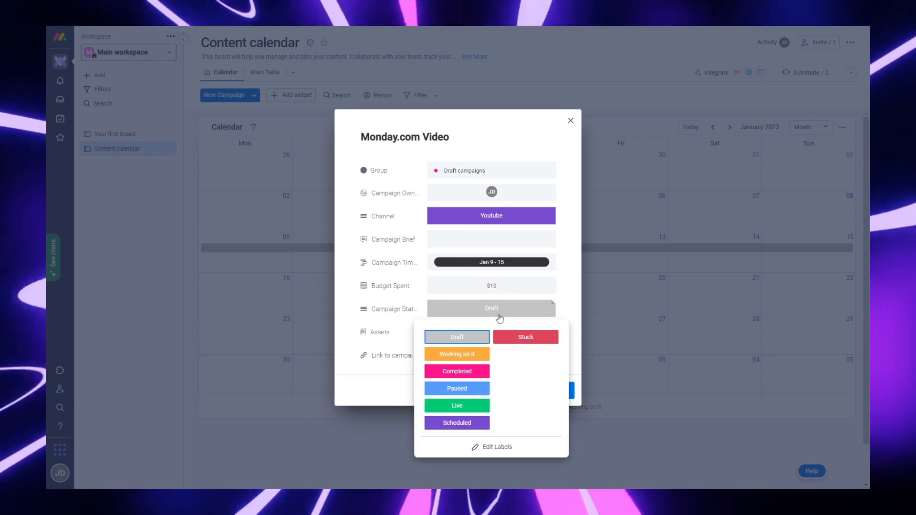
pyautogui.click(475, 359)
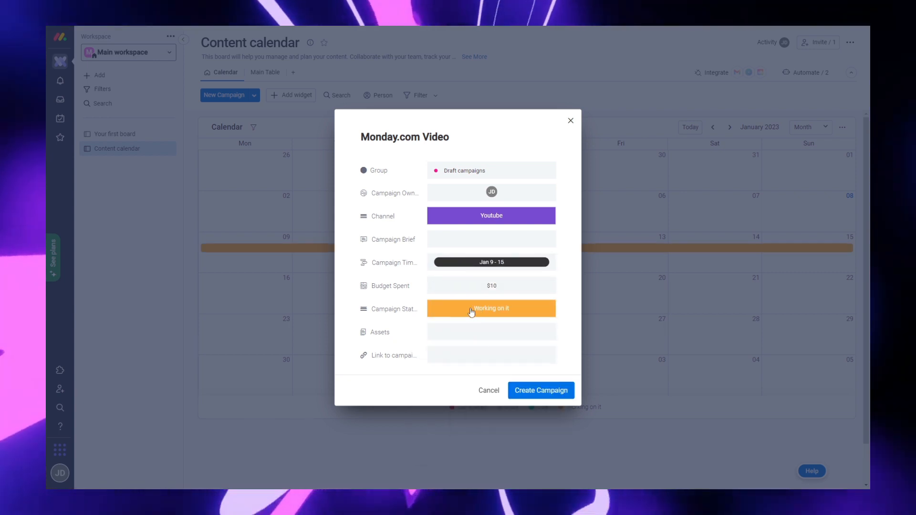
pyautogui.click(535, 390)
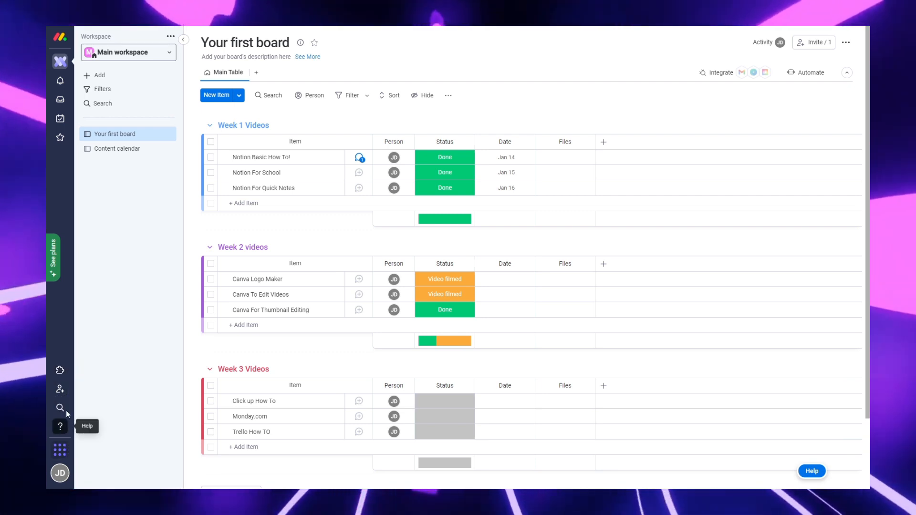
# Step: Open the app marketplace, look through the featured, new and per-category apps, and close it again
pyautogui.click(60, 370)
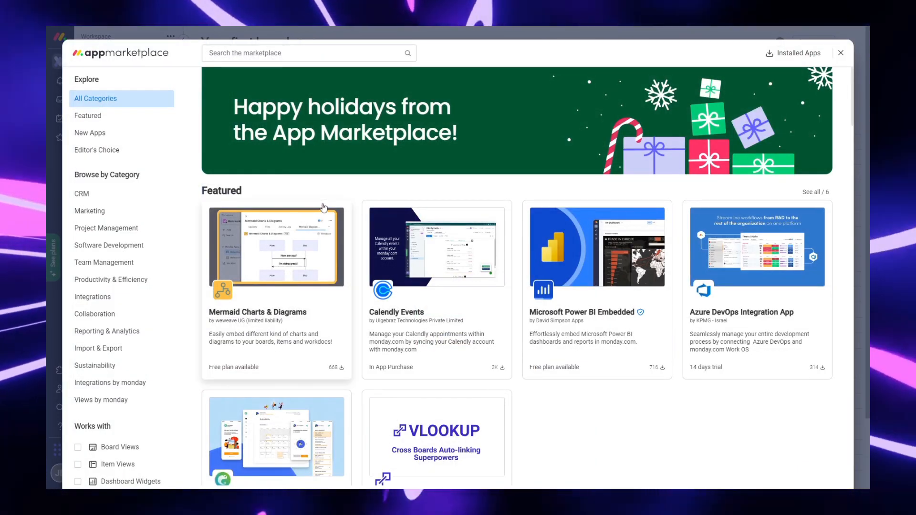
pyautogui.scroll(-10, 664, 400)
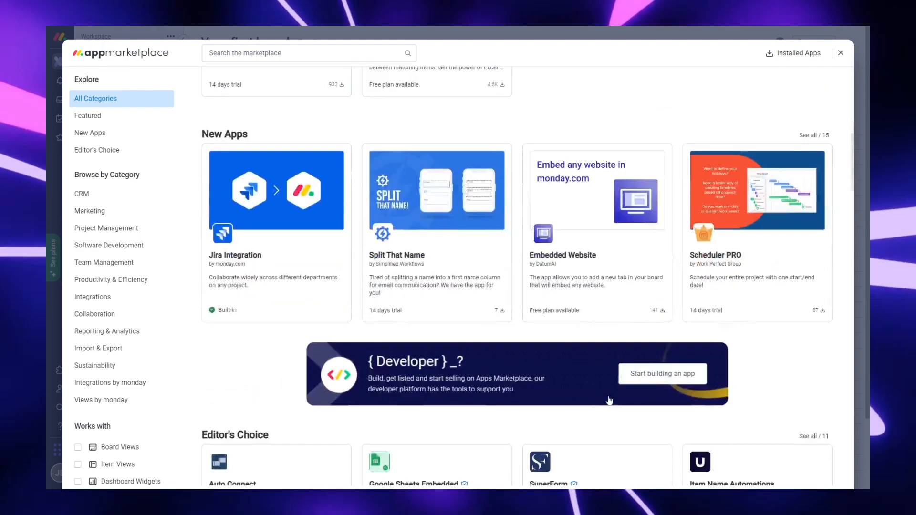
pyautogui.scroll(3, 663, 400)
pyautogui.scroll(-3, 536, 400)
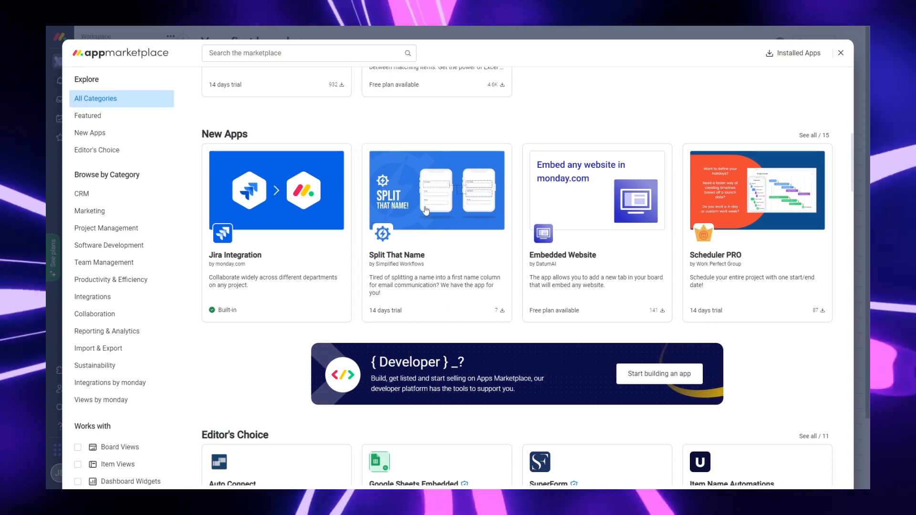
pyautogui.scroll(-9, 590, 254)
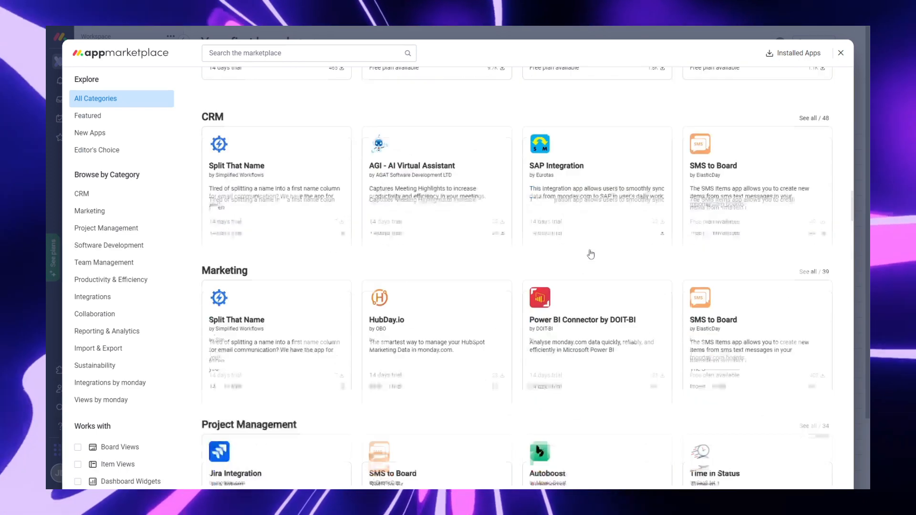
pyautogui.scroll(3, 568, 253)
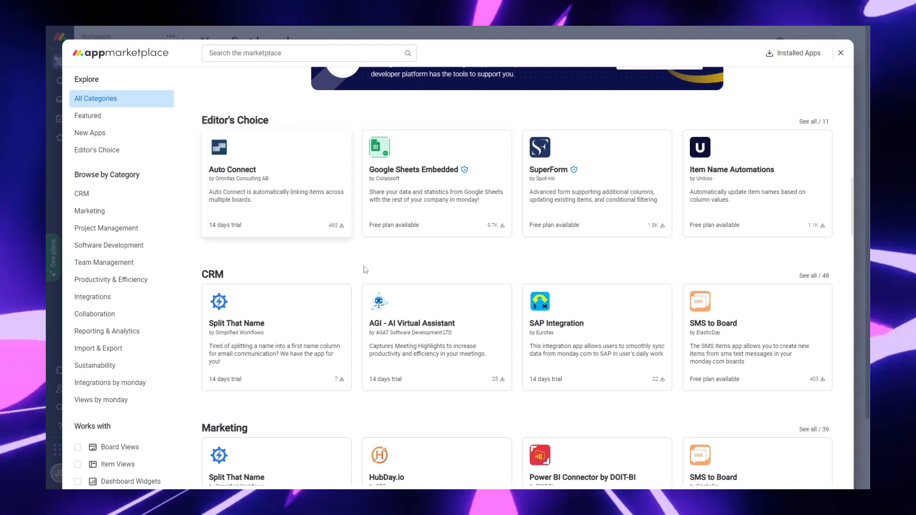
pyautogui.scroll(-3, 776, 228)
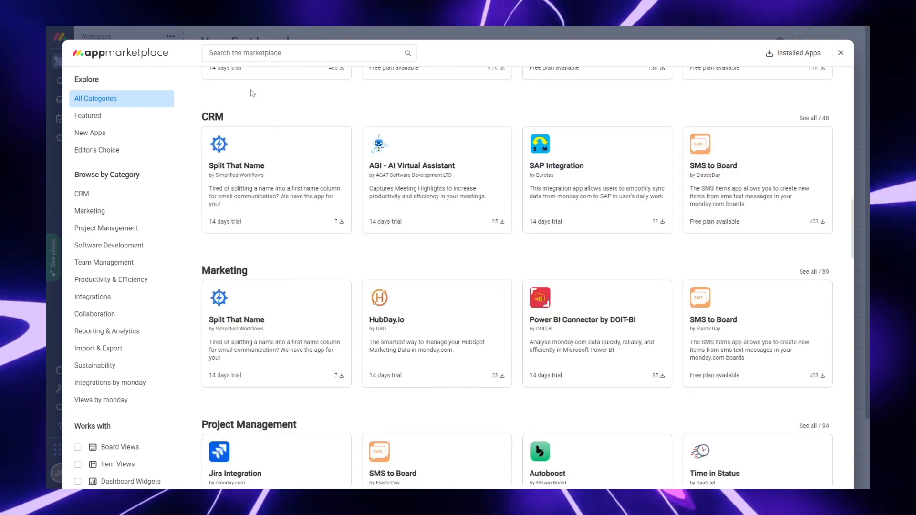
pyautogui.scroll(-3, 251, 92)
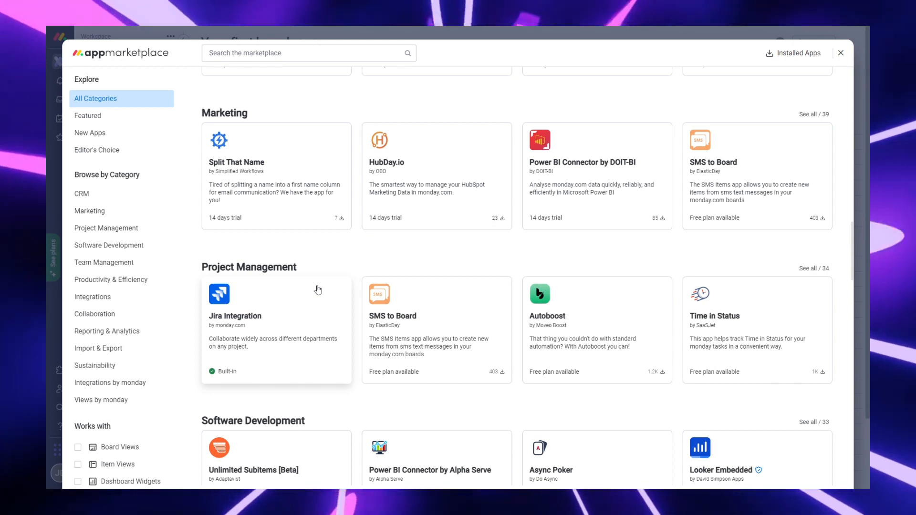
pyautogui.click(841, 54)
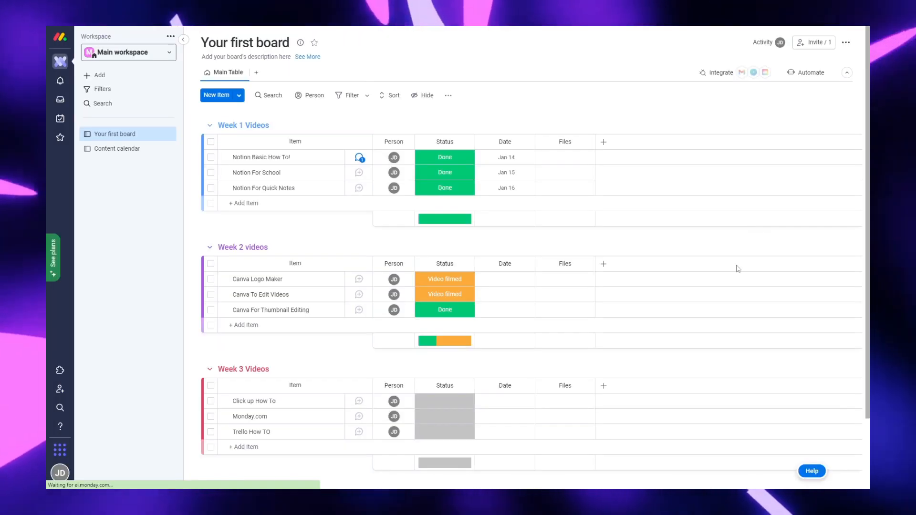